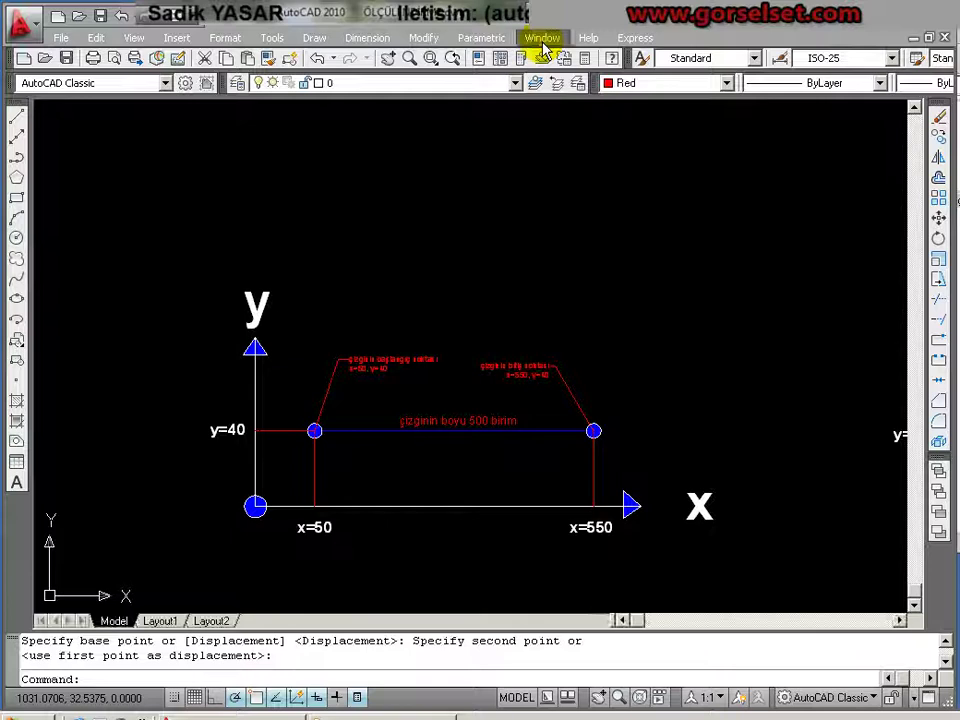
Step: Switch to Drawing3.dwg, the drawing that lists the line-drawing techniques in red
{"action": "left_click", "coordinate": [541, 38]}
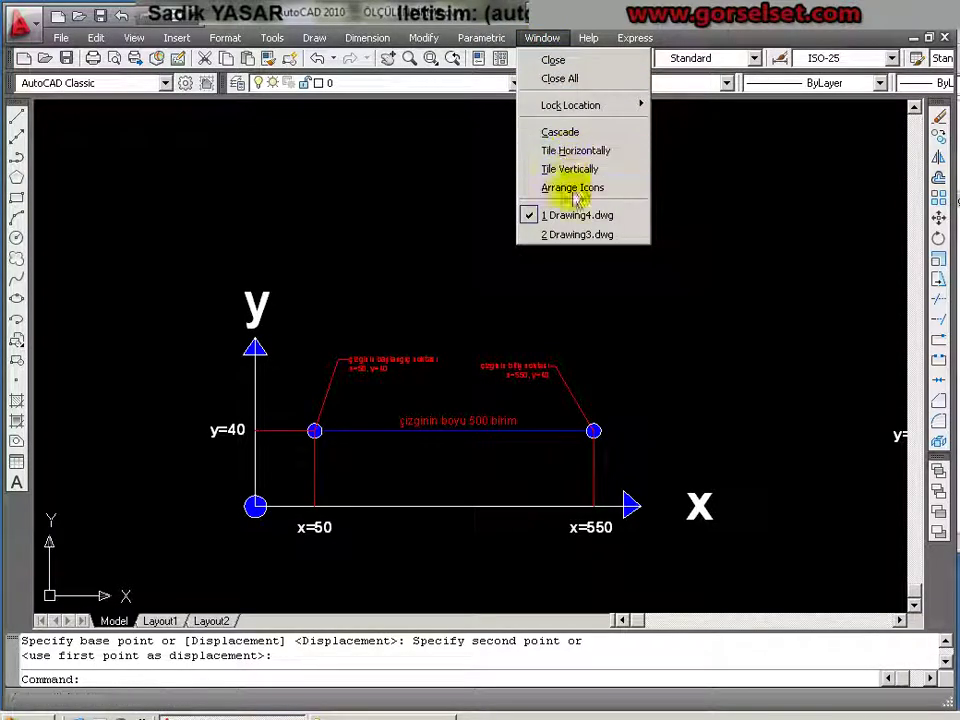
{"action": "left_click", "coordinate": [574, 235]}
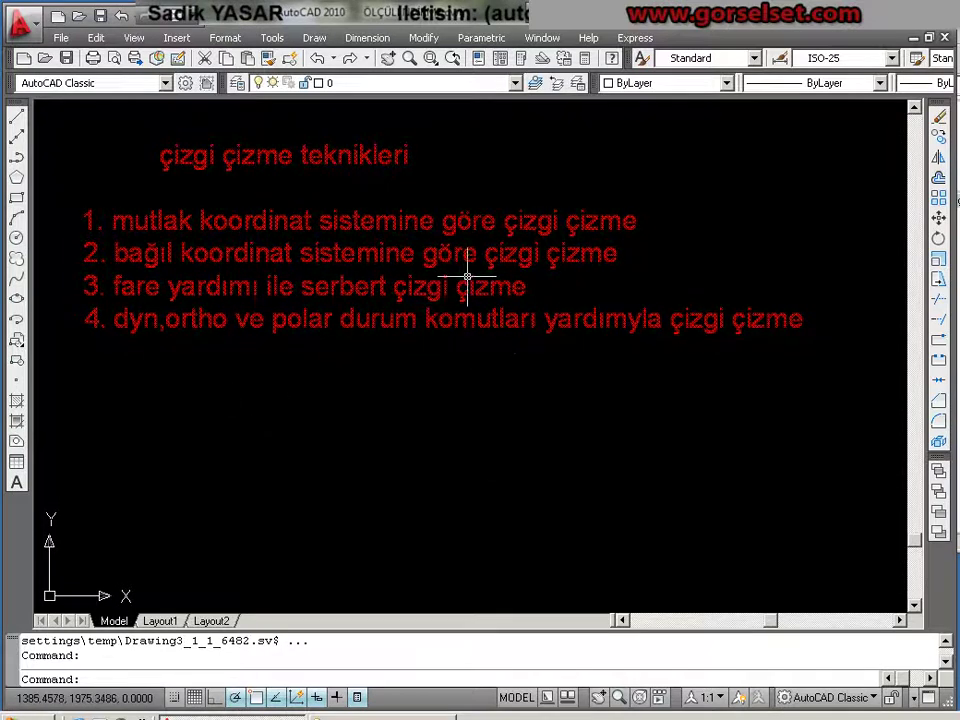
Step: Return to Drawing4.dwg and zoom in on the 500-unit horizontal line diagram at y=40
{"action": "left_click", "coordinate": [540, 38]}
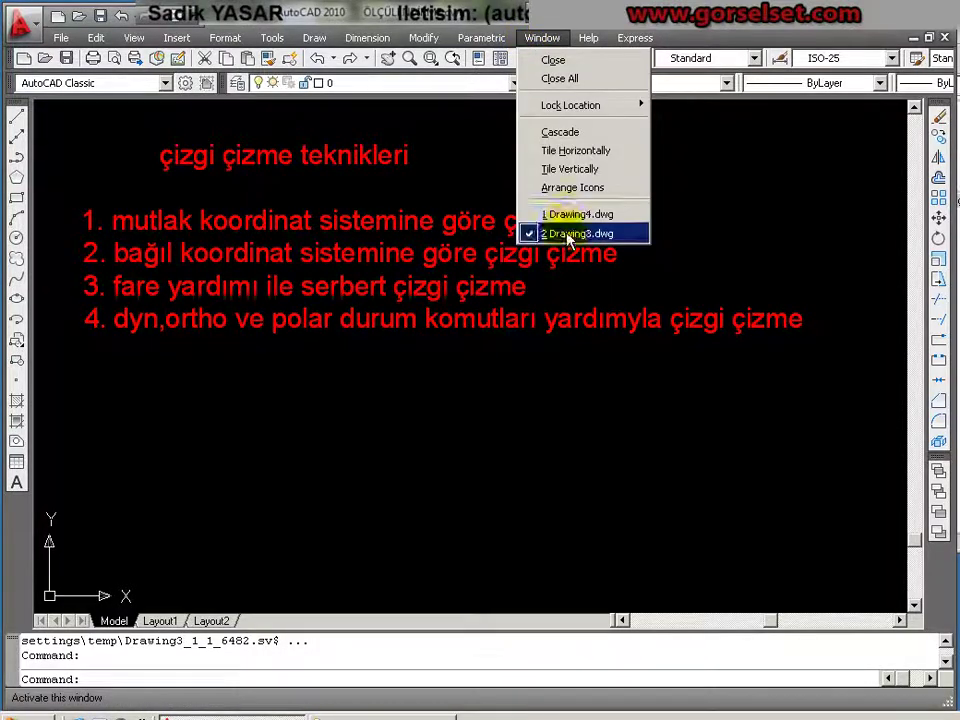
{"action": "left_click", "coordinate": [566, 214]}
{"action": "mouse_move", "coordinate": [321, 354]}
{"action": "middle_mouse_down"}
{"action": "mouse_move", "coordinate": [343, 317]}
{"action": "mouse_move", "coordinate": [335, 322]}
{"action": "middle_mouse_up"}
{"action": "scroll", "coordinate": [343, 317], "scroll_direction": "up", "scroll_amount": 2}
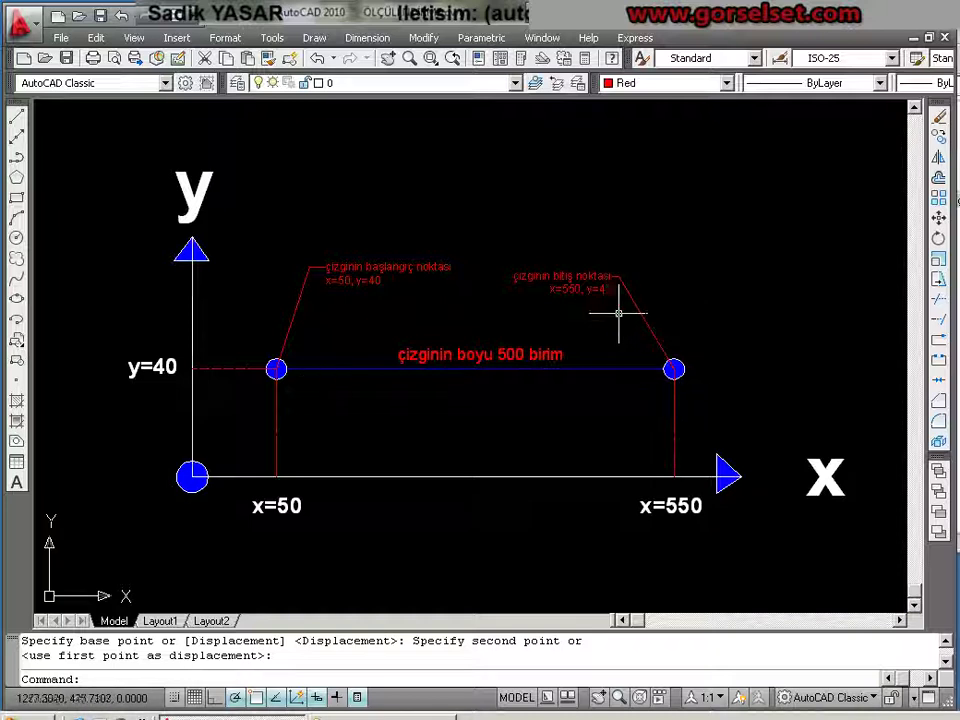
Step: Pan and zoom to frame the sloped-line diagram running from 50,40 to 550,80
{"action": "scroll", "coordinate": [499, 285], "scroll_direction": "down", "scroll_amount": 5}
{"action": "middle_click_drag", "start_coordinate": [499, 285], "coordinate": [386, 336]}
{"action": "middle_click_drag", "start_coordinate": [674, 333], "coordinate": [567, 340]}
{"action": "scroll", "coordinate": [567, 340], "scroll_direction": "up", "scroll_amount": 5}
{"action": "mouse_move", "coordinate": [654, 330]}
{"action": "middle_mouse_down"}
{"action": "mouse_move", "coordinate": [579, 296]}
{"action": "mouse_move", "coordinate": [570, 330]}
{"action": "middle_mouse_up"}
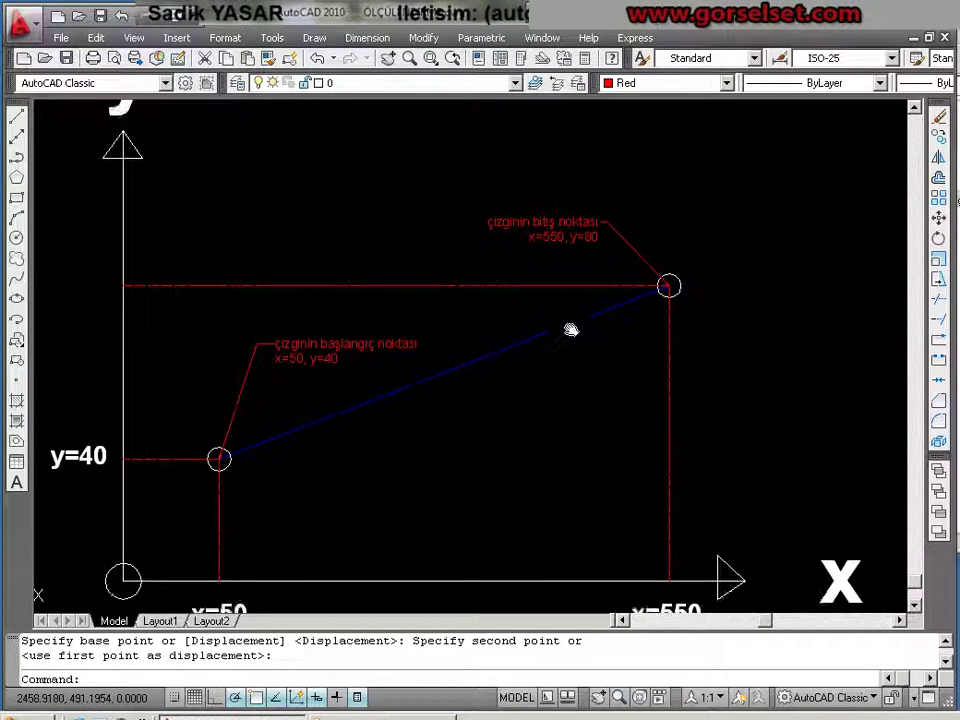
{"action": "scroll", "coordinate": [527, 310], "scroll_direction": "down", "scroll_amount": 2}
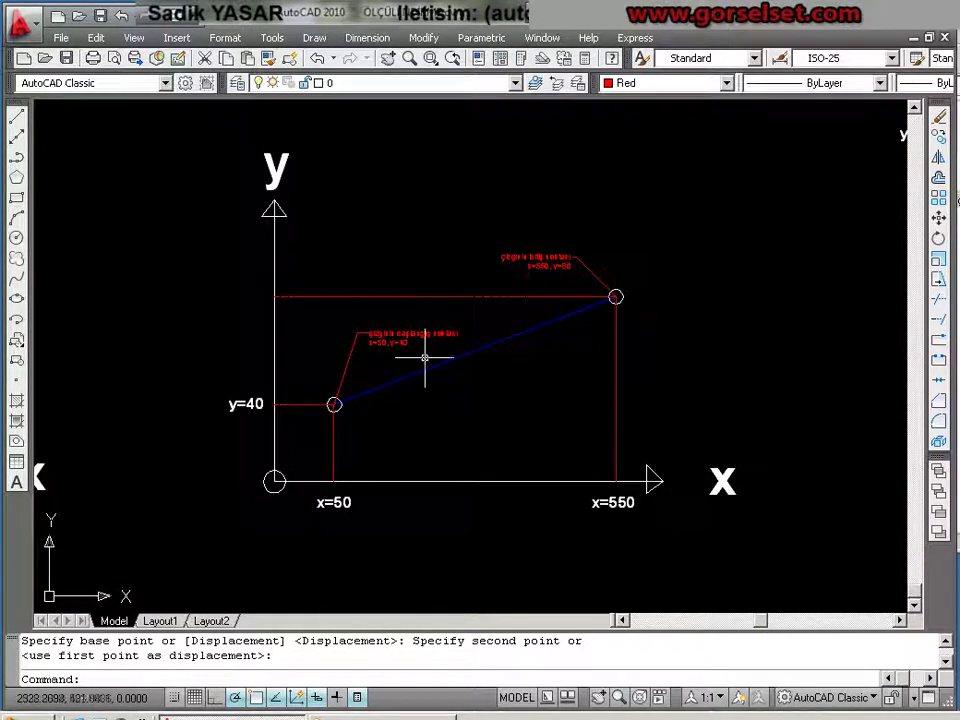
{"action": "scroll", "coordinate": [675, 295], "scroll_direction": "up", "scroll_amount": 3}
{"action": "mouse_move", "coordinate": [656, 315]}
{"action": "middle_mouse_down"}
{"action": "mouse_move", "coordinate": [784, 270]}
{"action": "mouse_move", "coordinate": [737, 287]}
{"action": "mouse_move", "coordinate": [724, 281]}
{"action": "middle_mouse_up"}
{"action": "scroll", "coordinate": [774, 277], "scroll_direction": "down", "scroll_amount": 2}
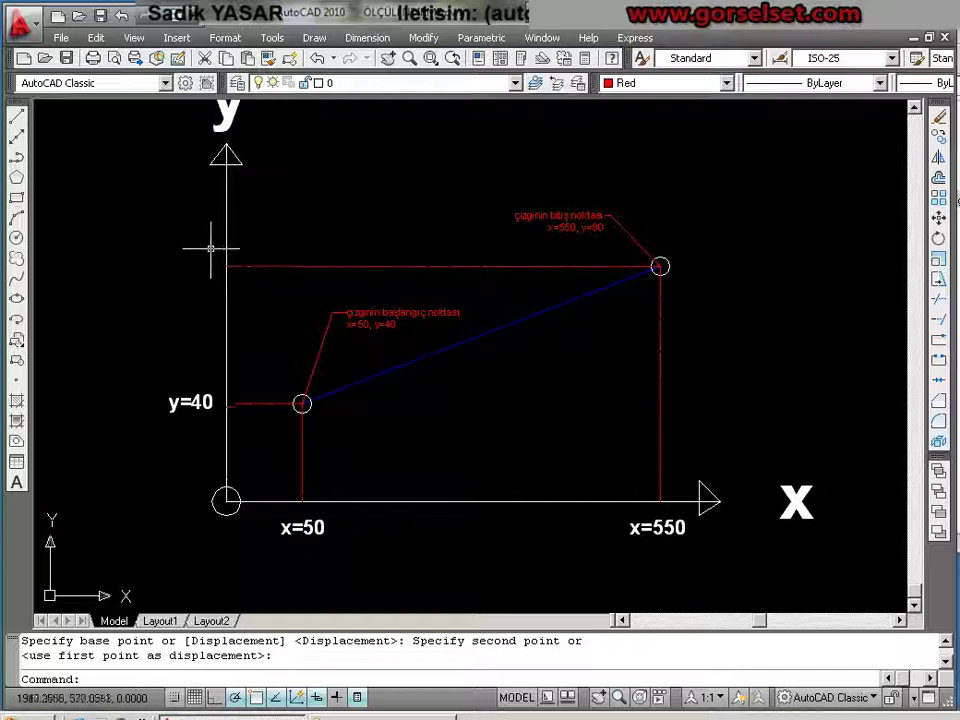
Step: Copy the y=40 axis label up to the level of the sloped line's end point
{"action": "left_click", "coordinate": [191, 402]}
{"action": "right_click", "coordinate": [191, 402]}
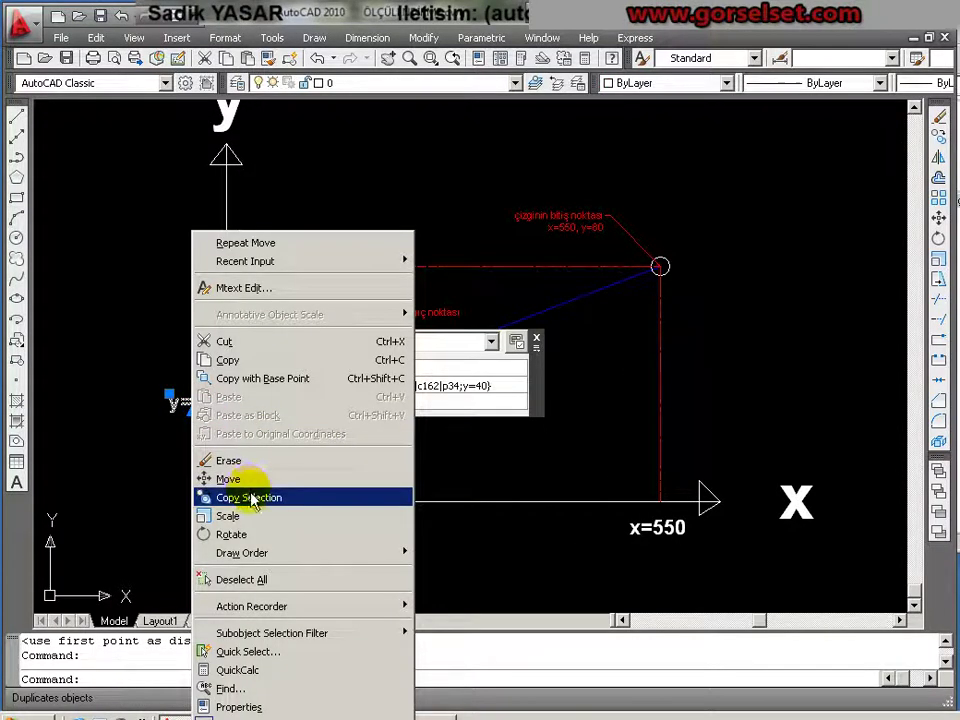
{"action": "left_click", "coordinate": [246, 496]}
{"action": "left_click", "coordinate": [203, 399]}
{"action": "left_click", "coordinate": [201, 266]}
{"action": "right_click", "coordinate": [201, 266]}
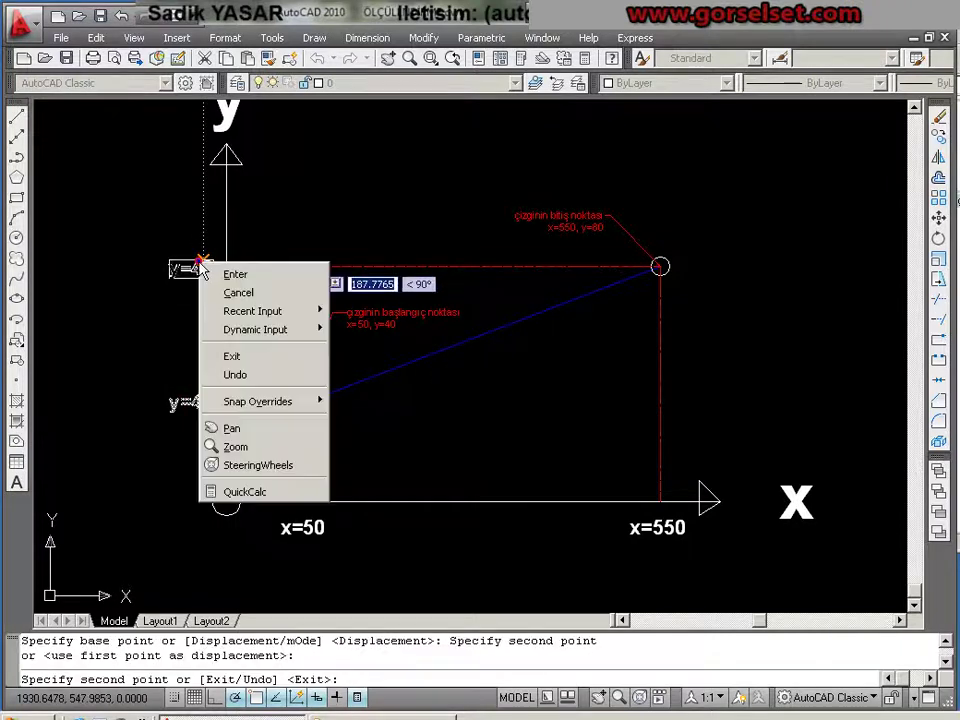
{"action": "left_click", "coordinate": [232, 272]}
Step: Edit the copied label's text from 40 to 80
{"action": "left_click", "coordinate": [200, 266]}
{"action": "double_click", "coordinate": [200, 266]}
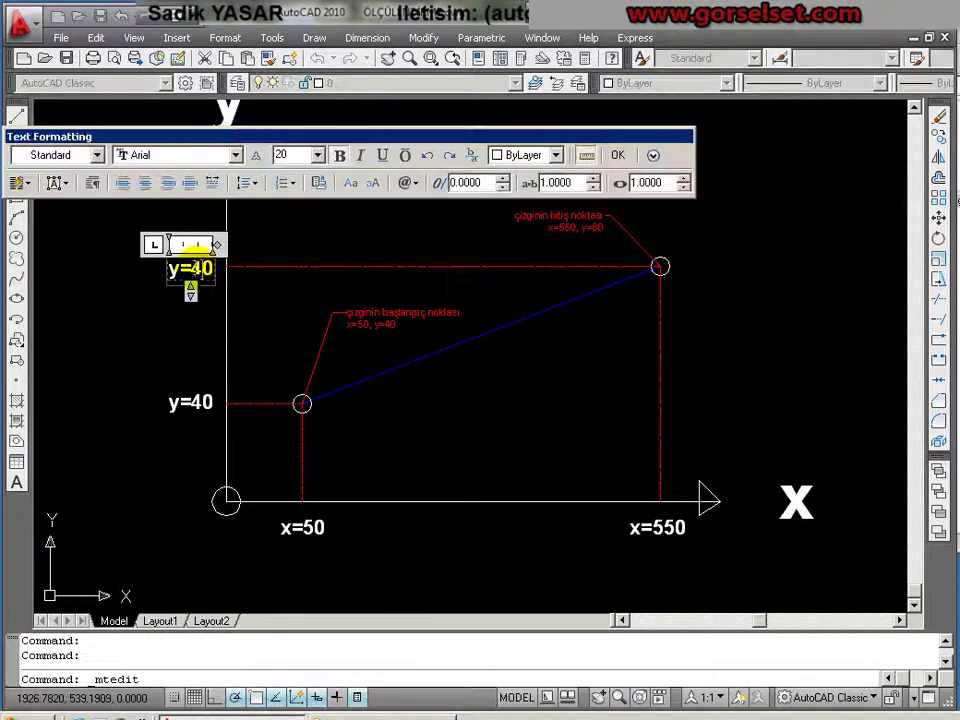
{"action": "type", "text": "80"}
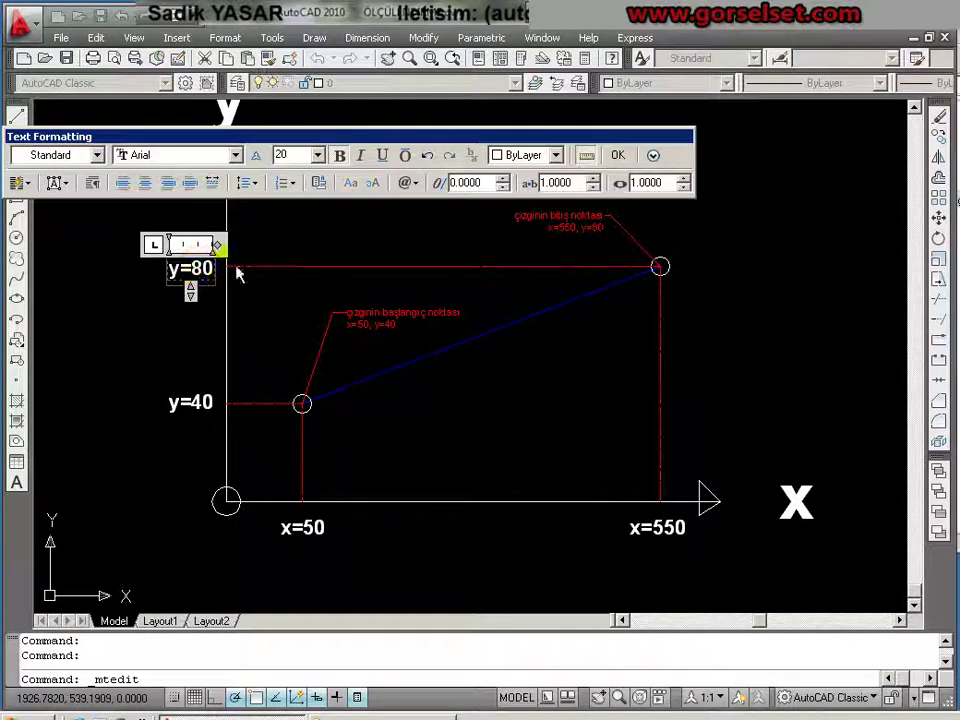
{"action": "left_click", "coordinate": [618, 155]}
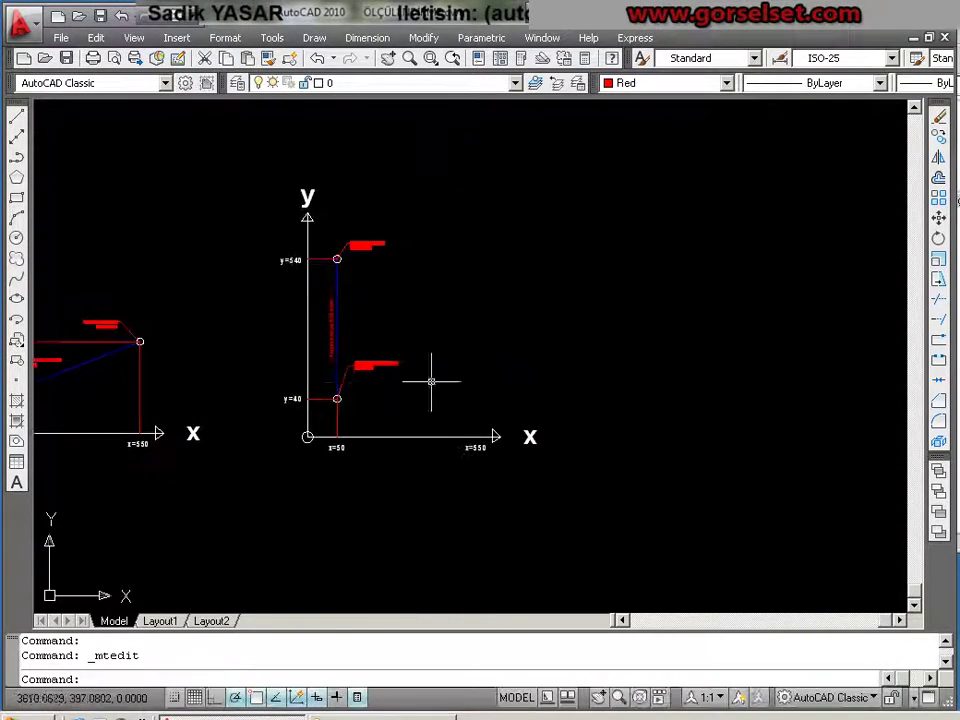
Step: Zoom in and out to review the vertical line diagram from 50,40 to 50,540
{"action": "scroll", "coordinate": [488, 360], "scroll_direction": "up", "scroll_amount": 3}
{"action": "scroll", "coordinate": [480, 340], "scroll_direction": "down", "scroll_amount": 2}
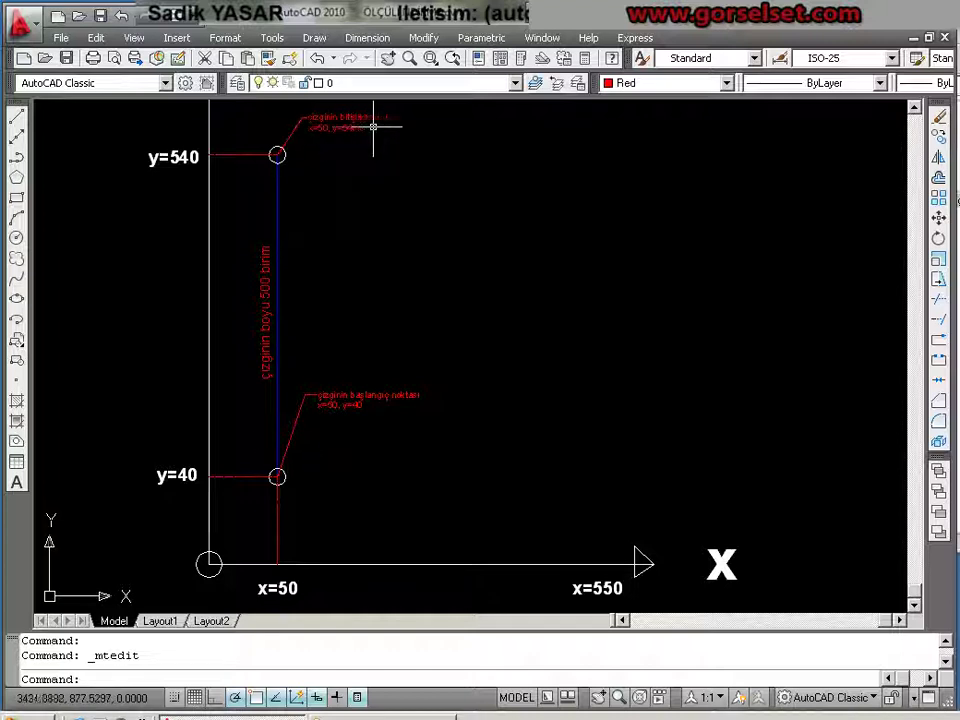
{"action": "scroll", "coordinate": [355, 158], "scroll_direction": "down", "scroll_amount": 2}
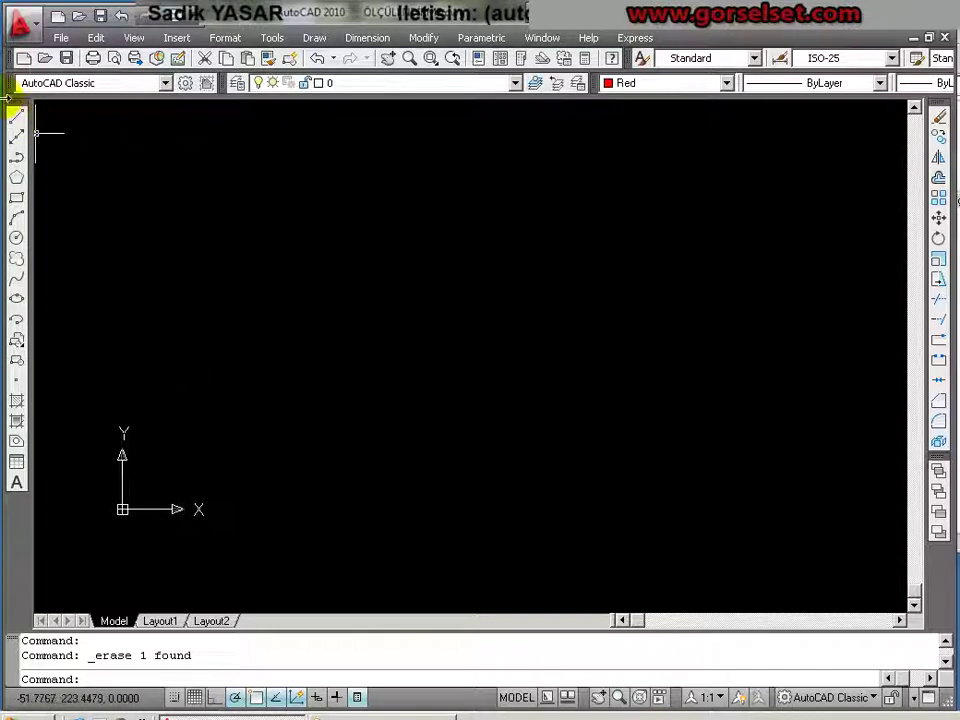
{"action": "left_click_drag", "start_coordinate": [14, 107], "coordinate": [135, 176]}
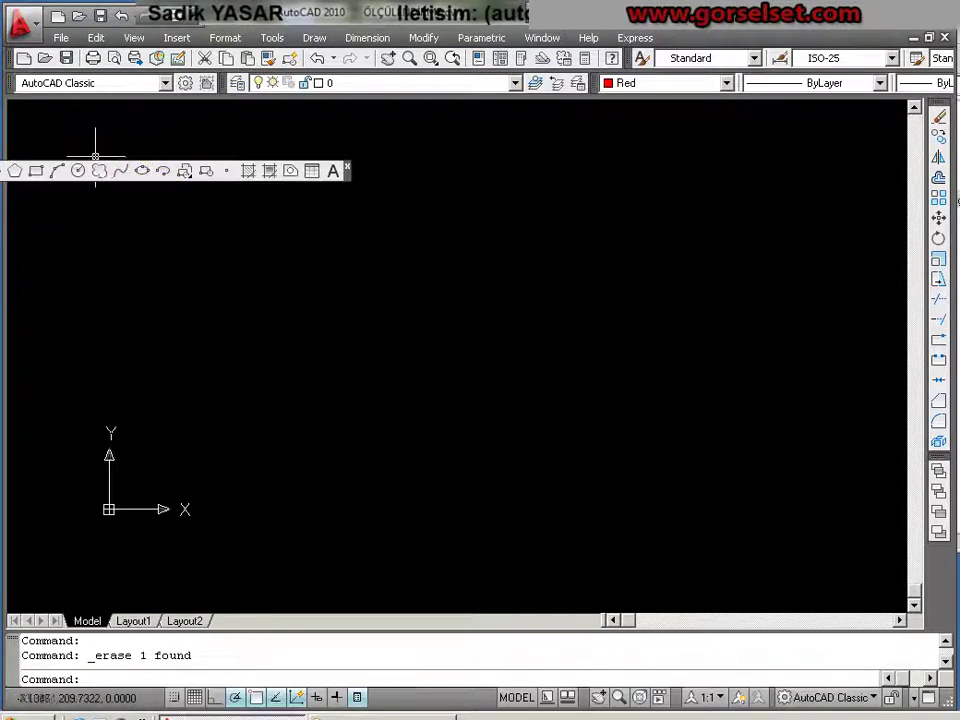
{"action": "left_click", "coordinate": [78, 157]}
{"action": "left_click", "coordinate": [24, 158]}
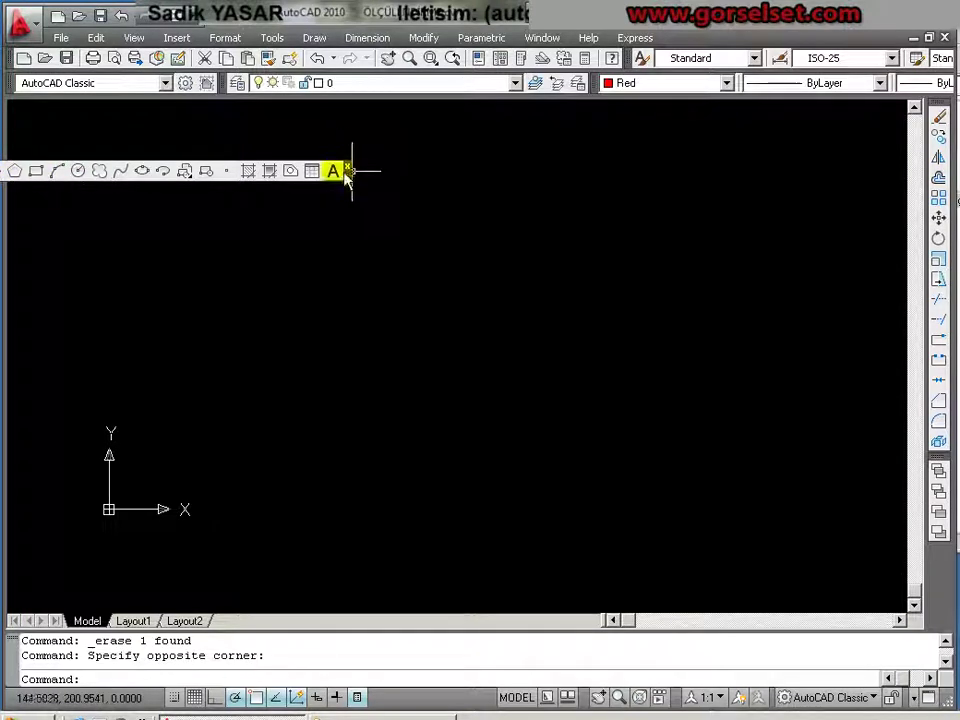
{"action": "left_click_drag", "start_coordinate": [349, 175], "coordinate": [612, 315]}
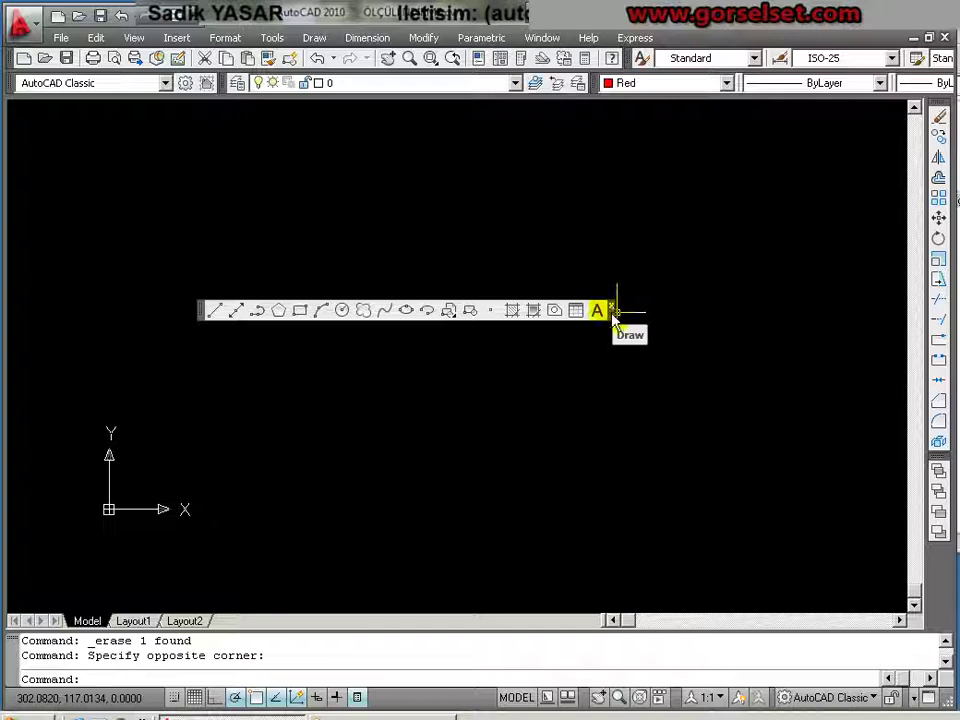
{"action": "left_click_drag", "start_coordinate": [612, 315], "coordinate": [5, 300]}
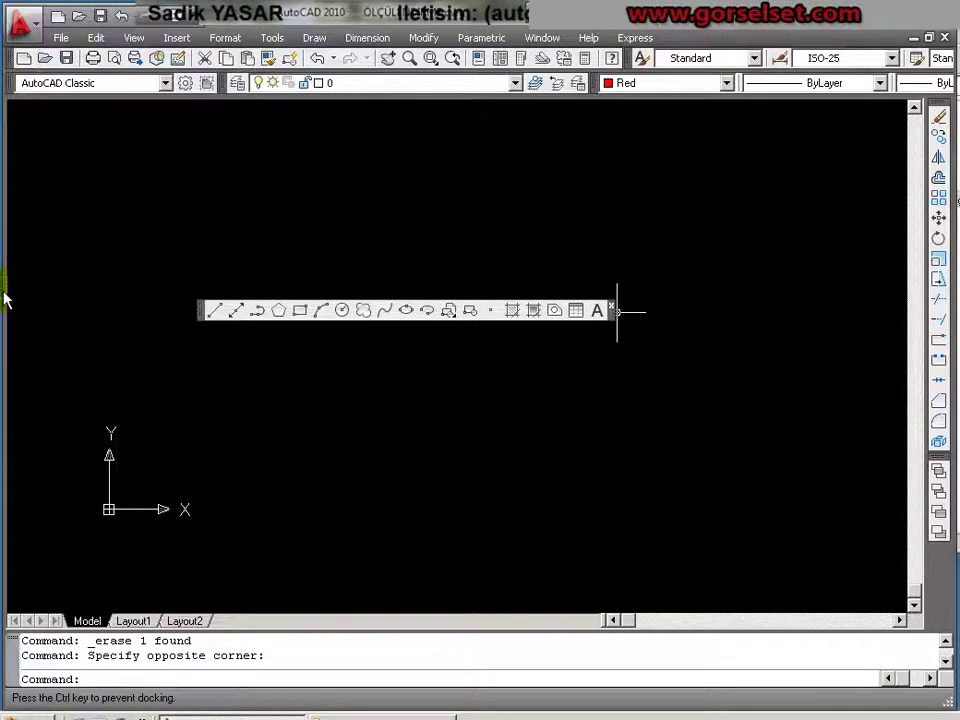
{"action": "left_click_drag", "start_coordinate": [5, 300], "coordinate": [538, 355]}
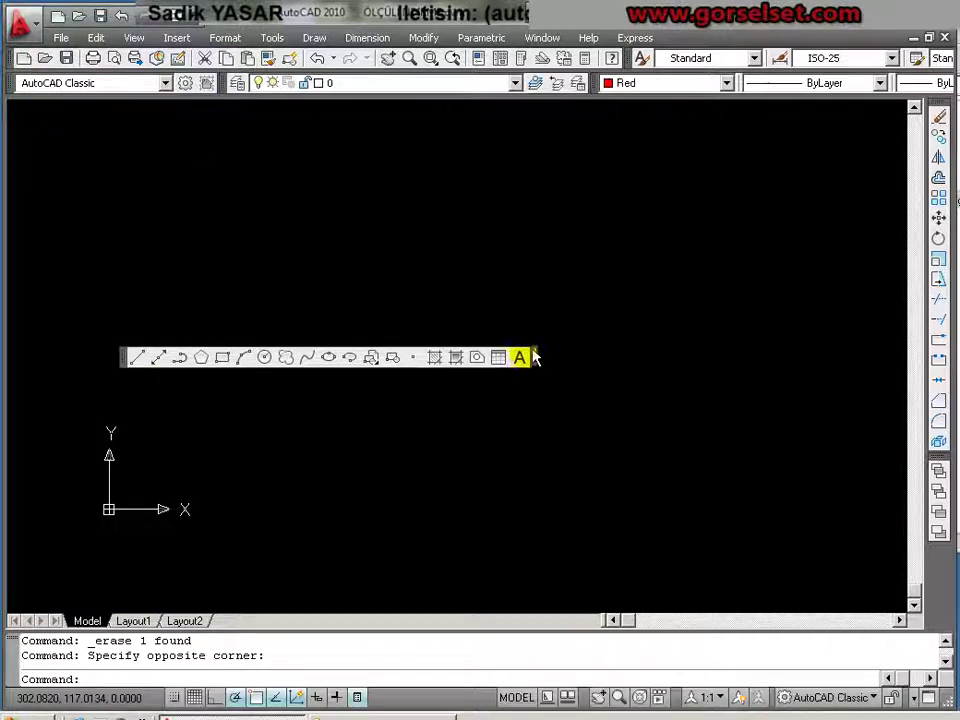
{"action": "left_click", "coordinate": [536, 357]}
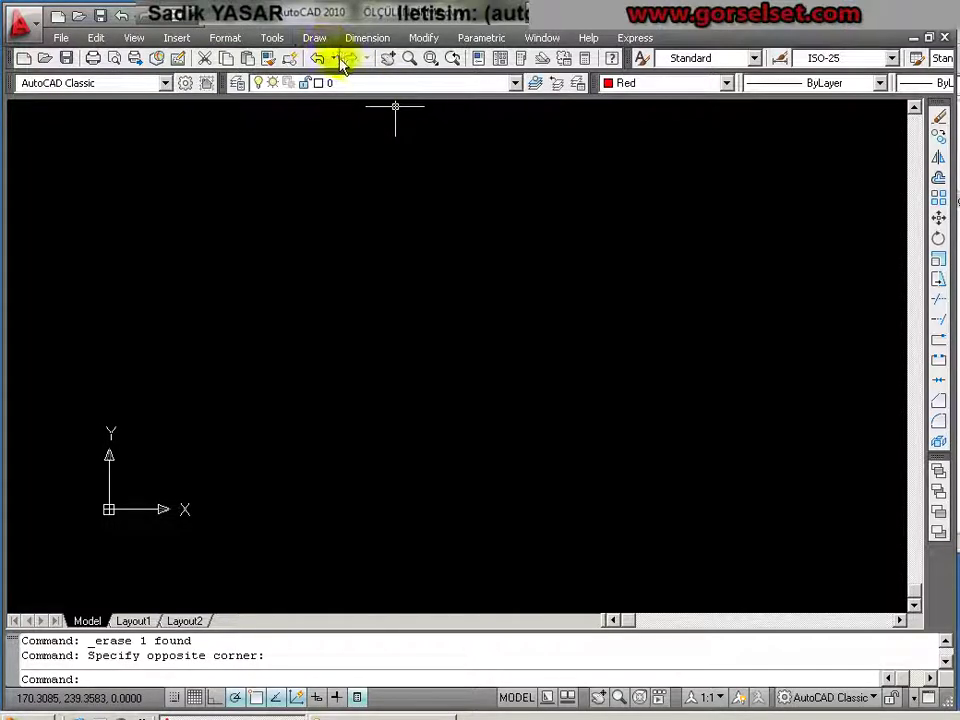
{"action": "right_click", "coordinate": [340, 60]}
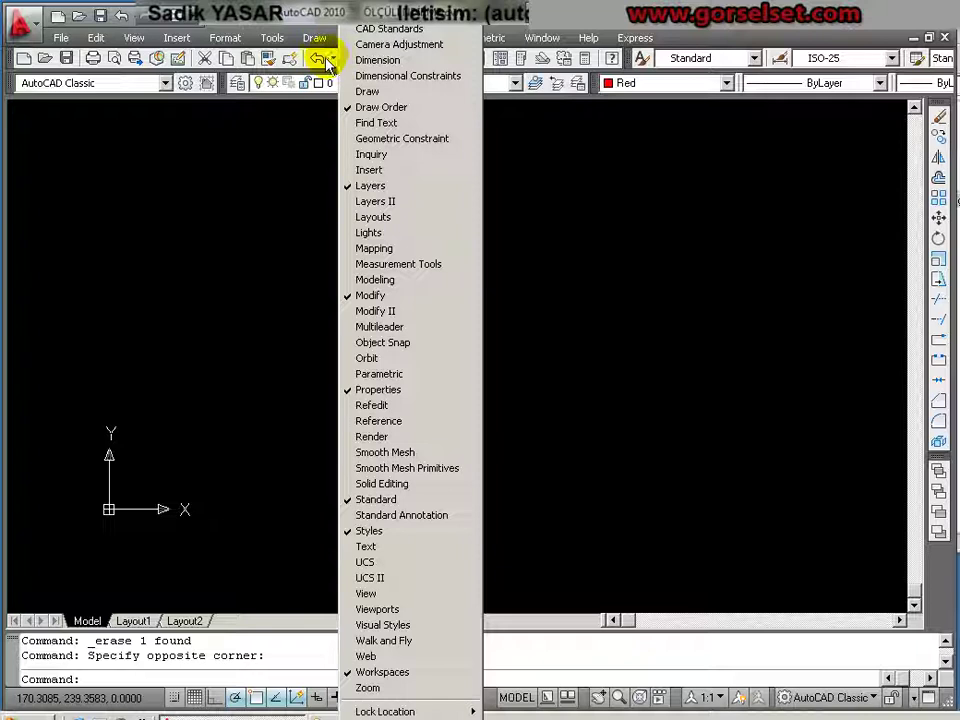
{"action": "left_click", "coordinate": [390, 93]}
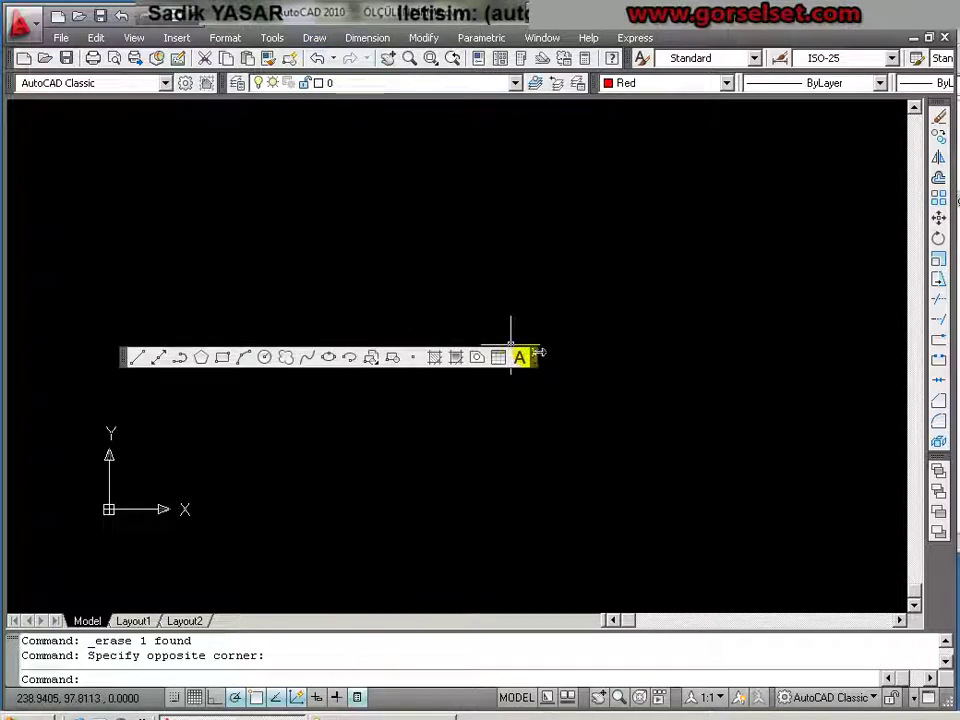
{"action": "mouse_move", "coordinate": [536, 362]}
{"action": "left_mouse_down"}
{"action": "mouse_move", "coordinate": [13, 238]}
{"action": "mouse_move", "coordinate": [3, 300]}
{"action": "left_mouse_up"}
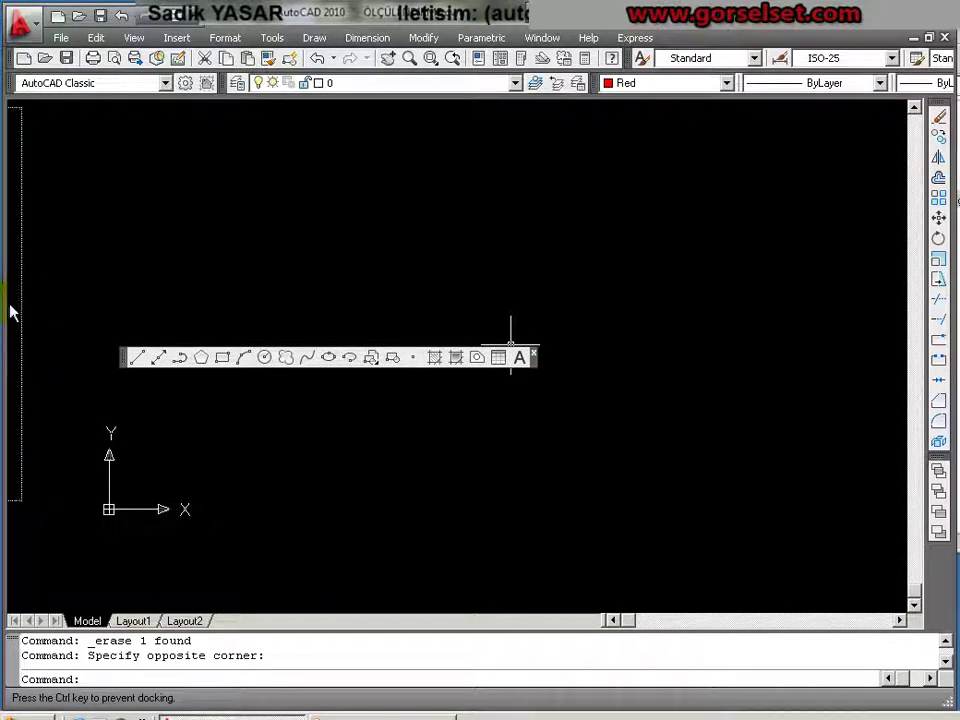
{"action": "left_click_drag", "start_coordinate": [4, 307], "coordinate": [15, 310]}
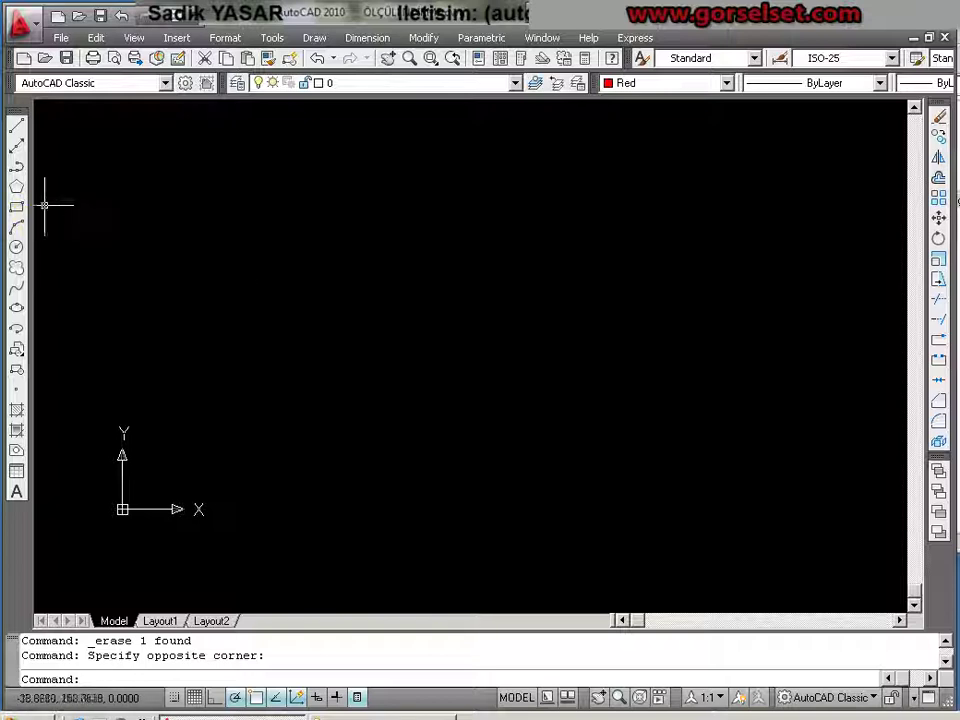
Step: Start and cancel the line command several times from the Line tool, Draw menu and Enter
{"action": "left_click", "coordinate": [17, 128]}
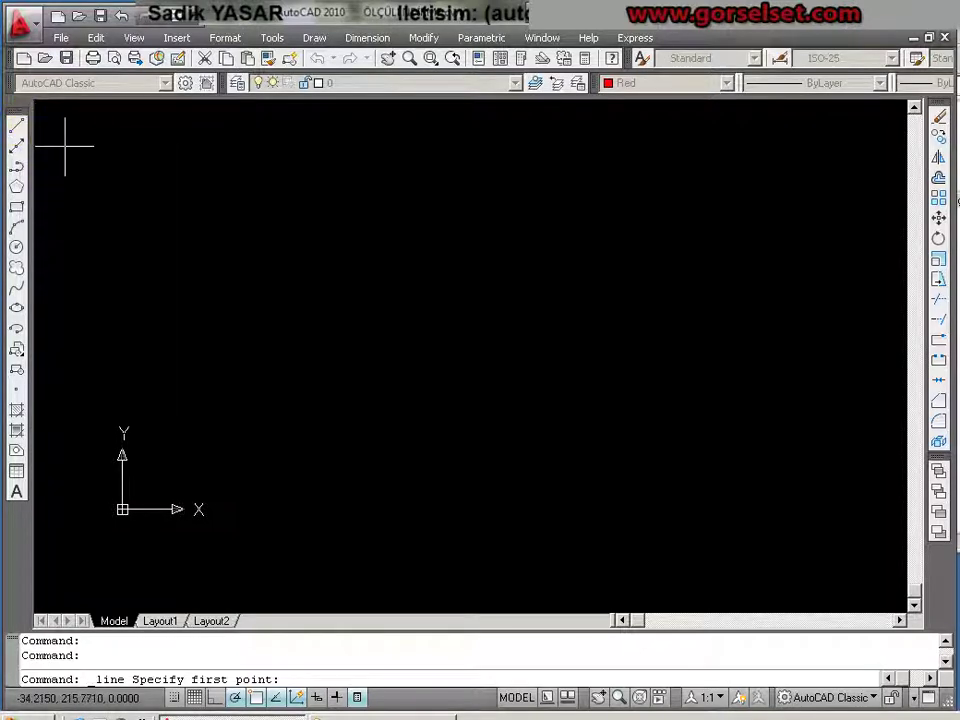
{"action": "key", "text": "Escape"}
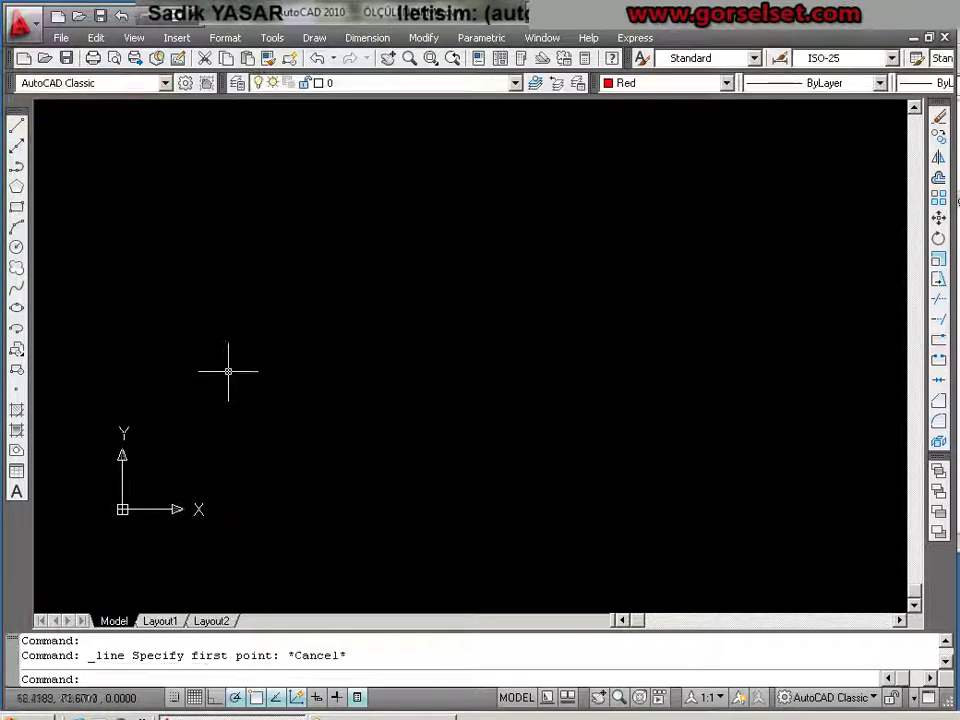
{"action": "left_click", "coordinate": [133, 38]}
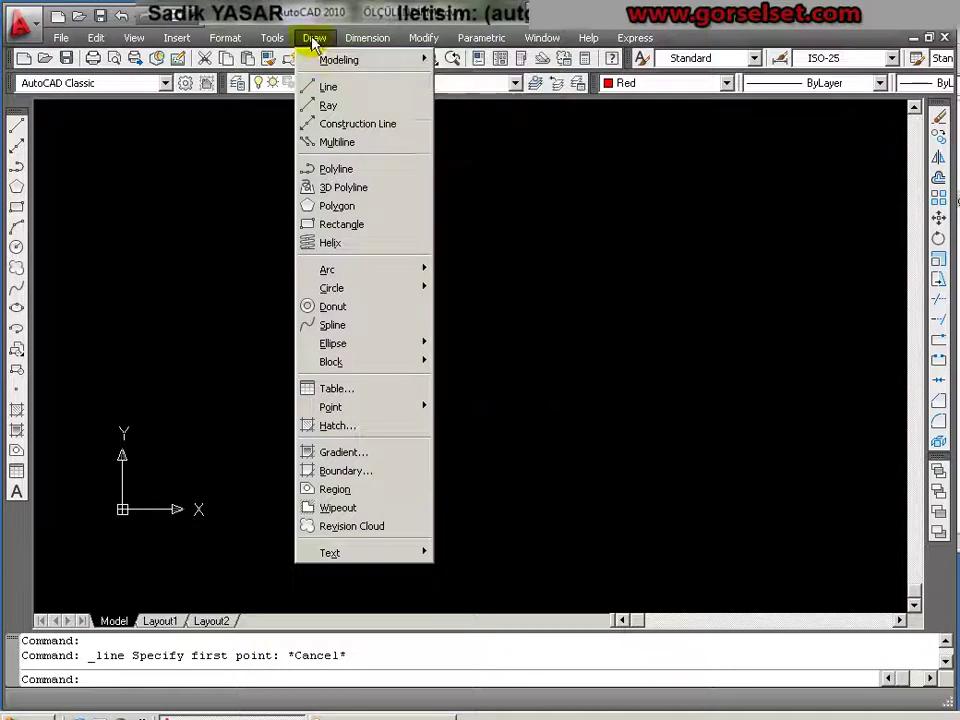
{"action": "left_click", "coordinate": [320, 88]}
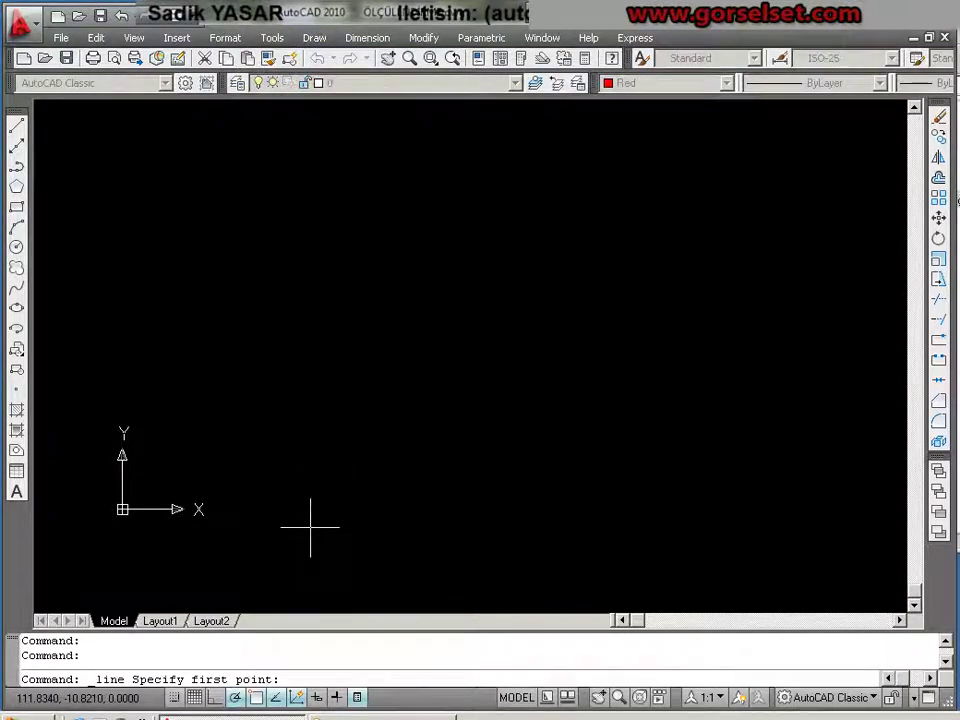
{"action": "key", "text": "Escape"}
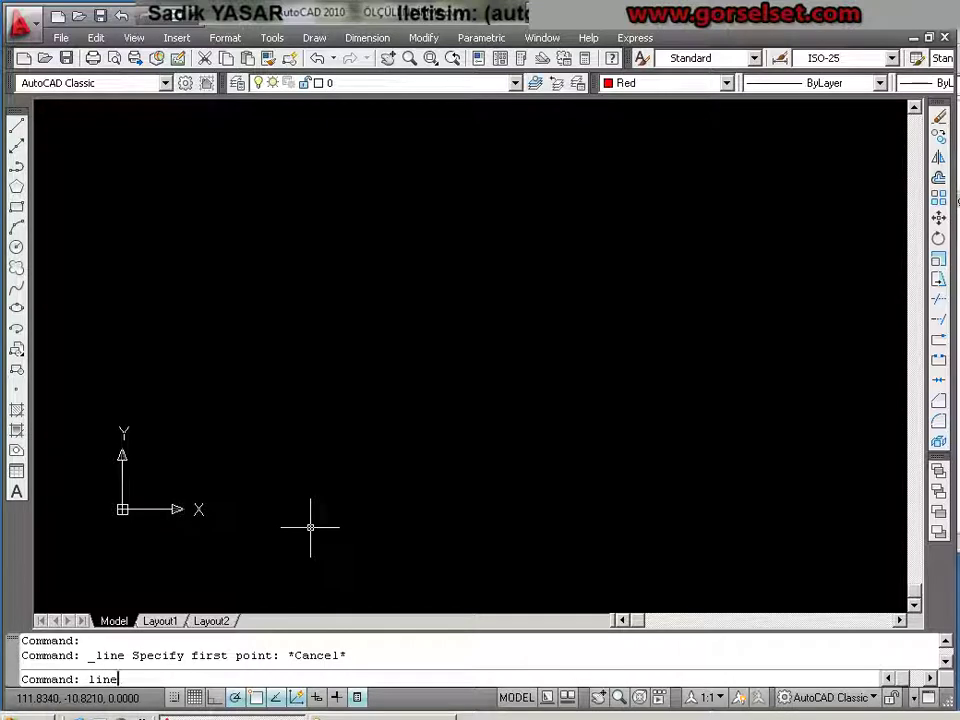
{"action": "key", "text": "Return"}
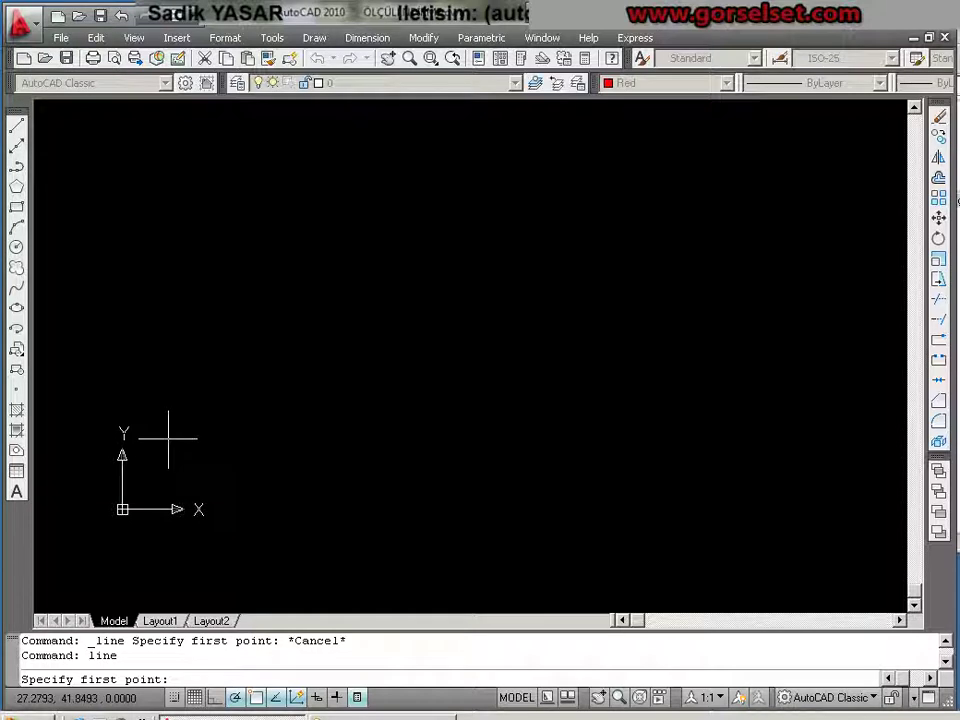
{"action": "key", "text": "Escape"}
{"action": "type", "text": "l"}
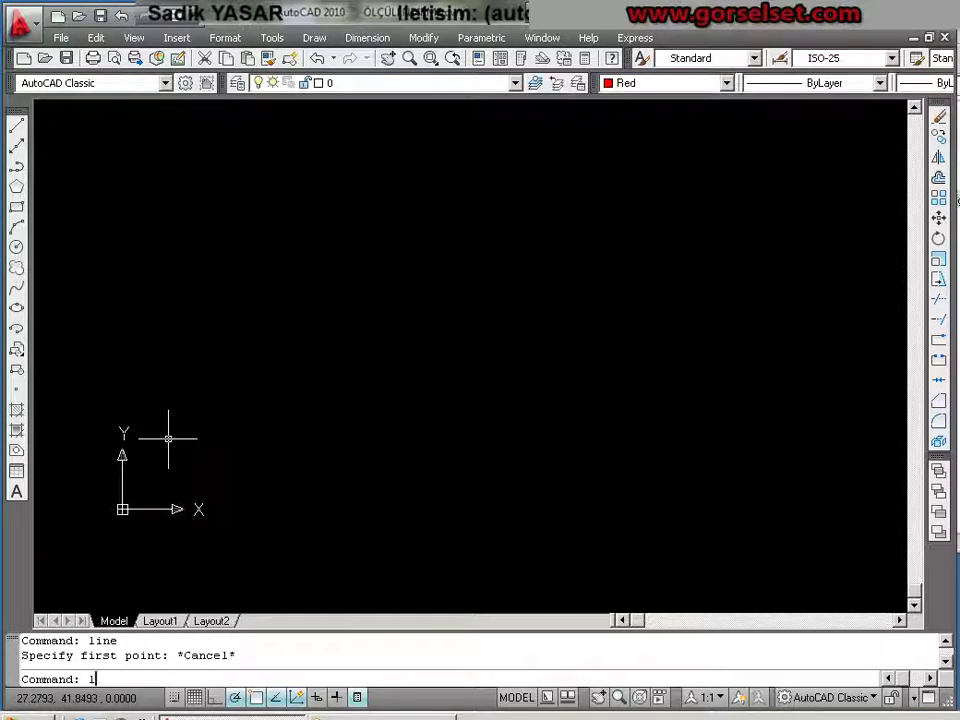
{"action": "key", "text": "Return"}
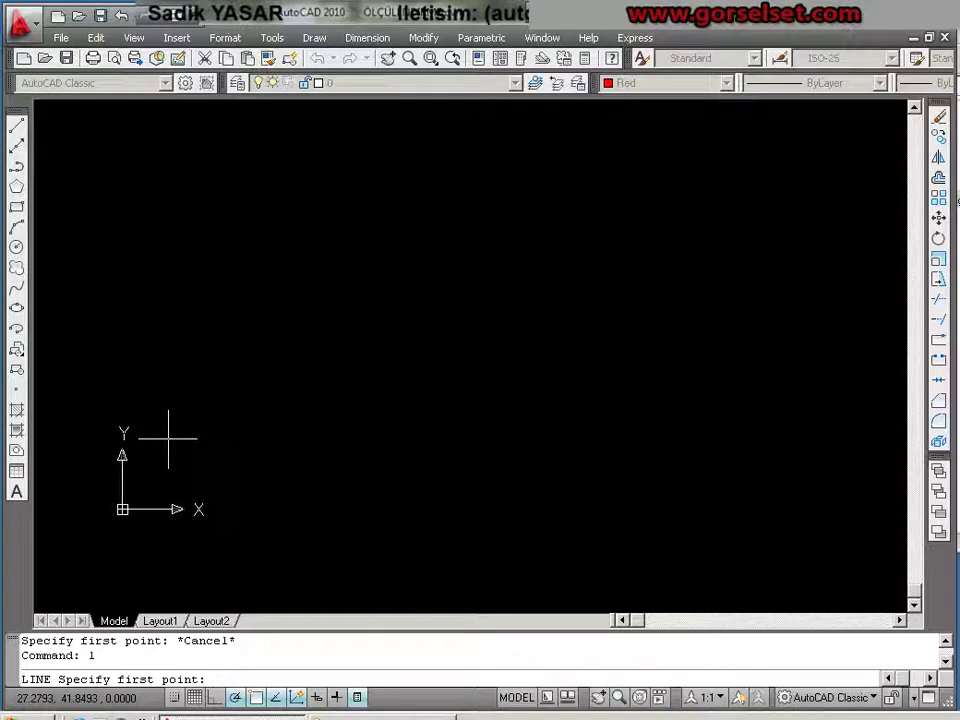
{"action": "key", "text": "Escape"}
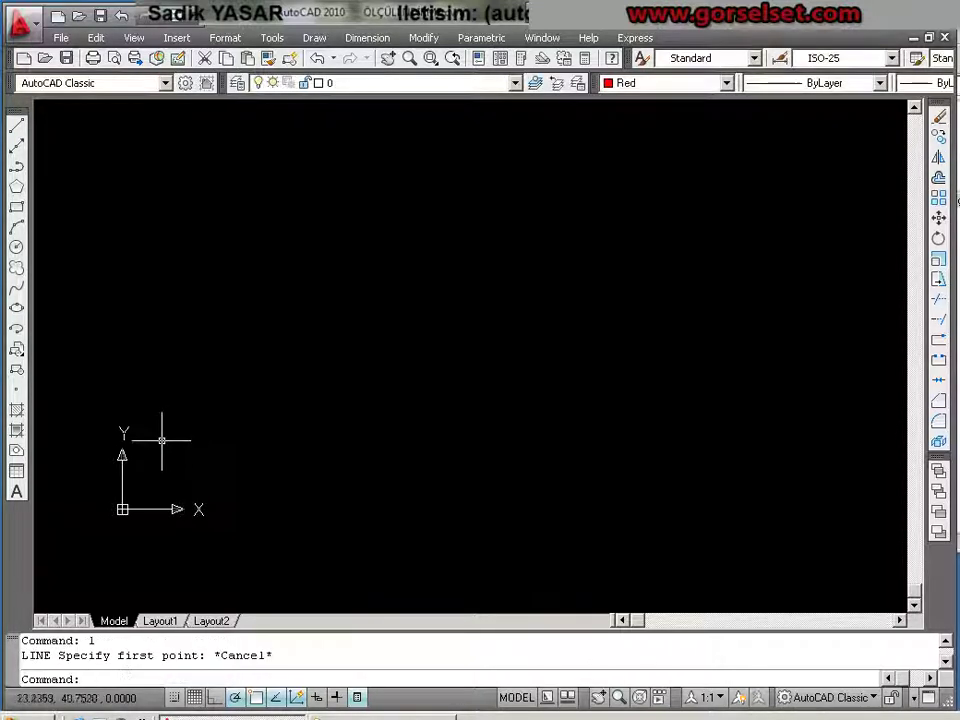
Step: Try the L alias and Draw > Line again, ending with a fresh Line command awaiting 50,40
{"action": "scroll", "coordinate": [187, 423], "scroll_direction": "down", "scroll_amount": 2}
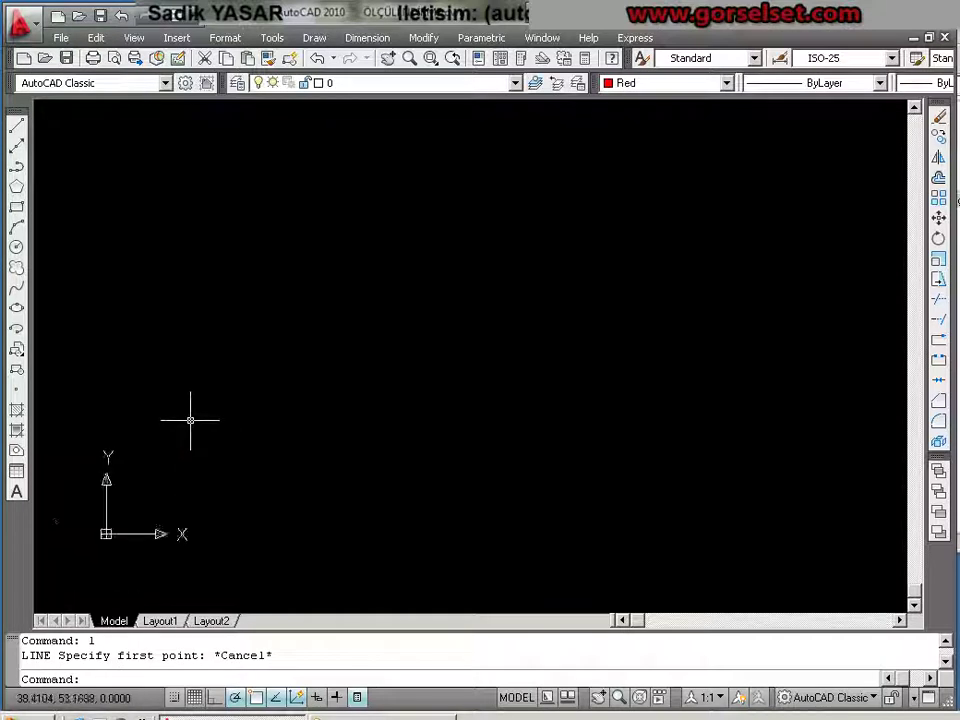
{"action": "type", "text": "l"}
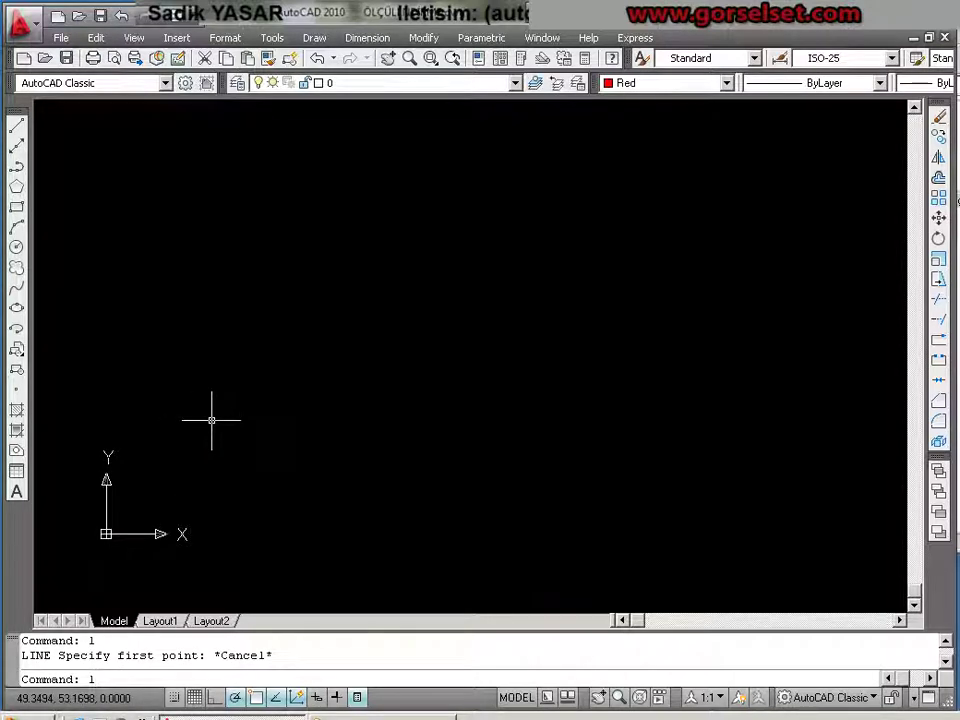
{"action": "key", "text": "Return"}
{"action": "key", "text": "Escape"}
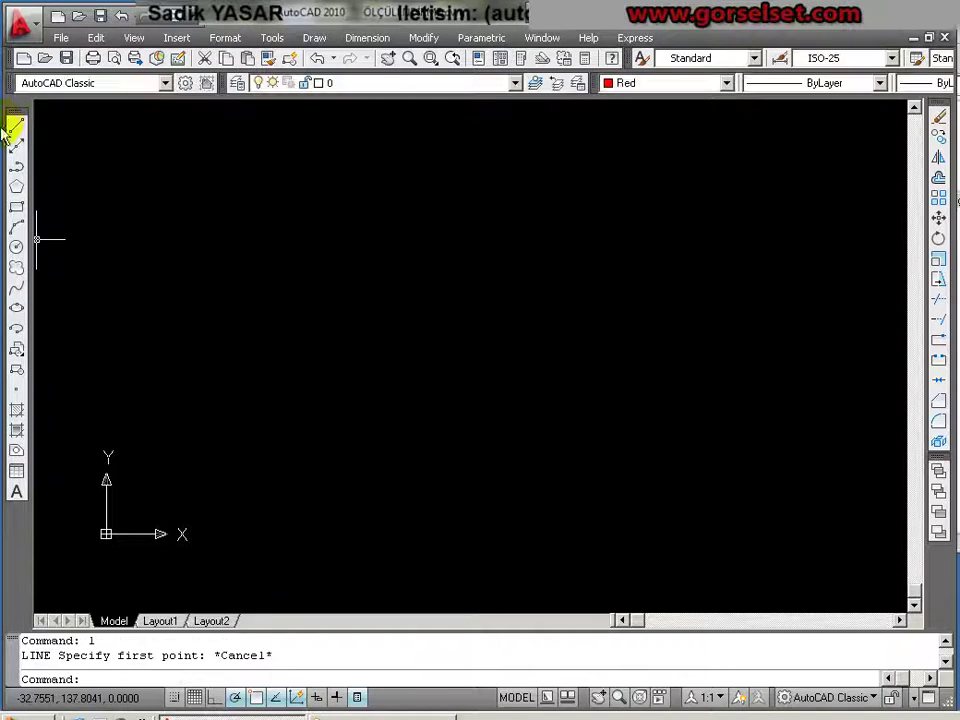
{"action": "left_click", "coordinate": [16, 128]}
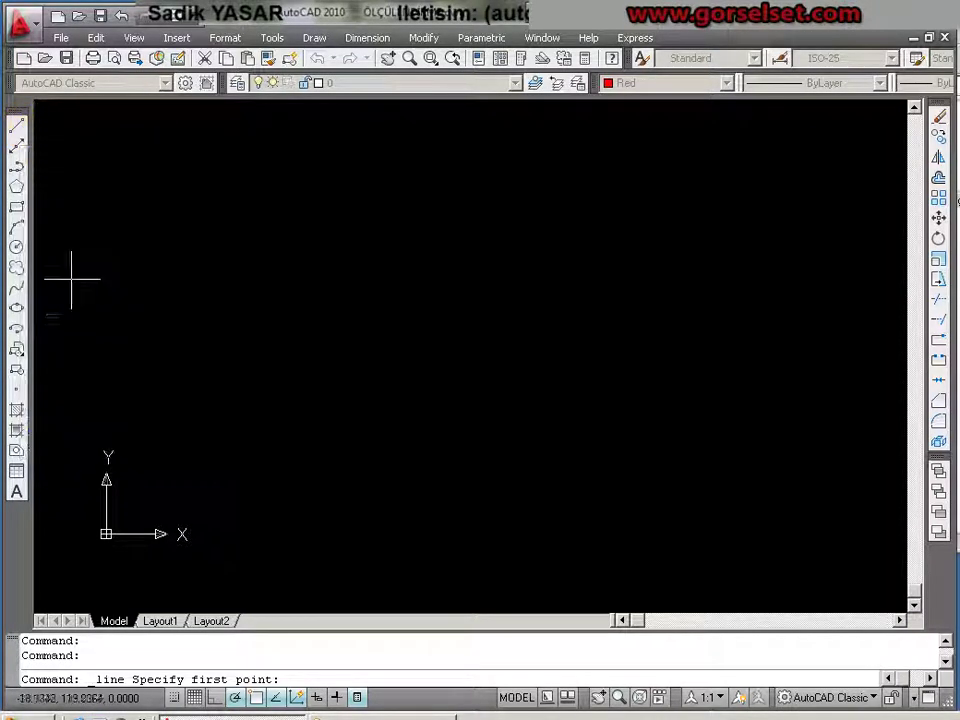
{"action": "left_click", "coordinate": [314, 38]}
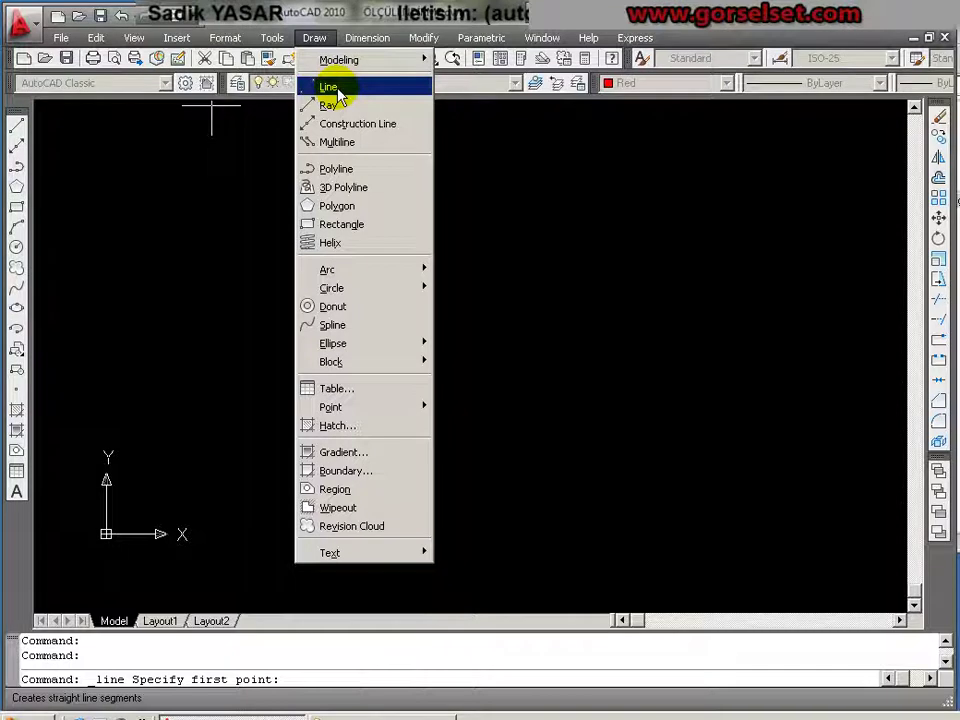
{"action": "left_click", "coordinate": [338, 91]}
{"action": "left_click", "coordinate": [193, 388]}
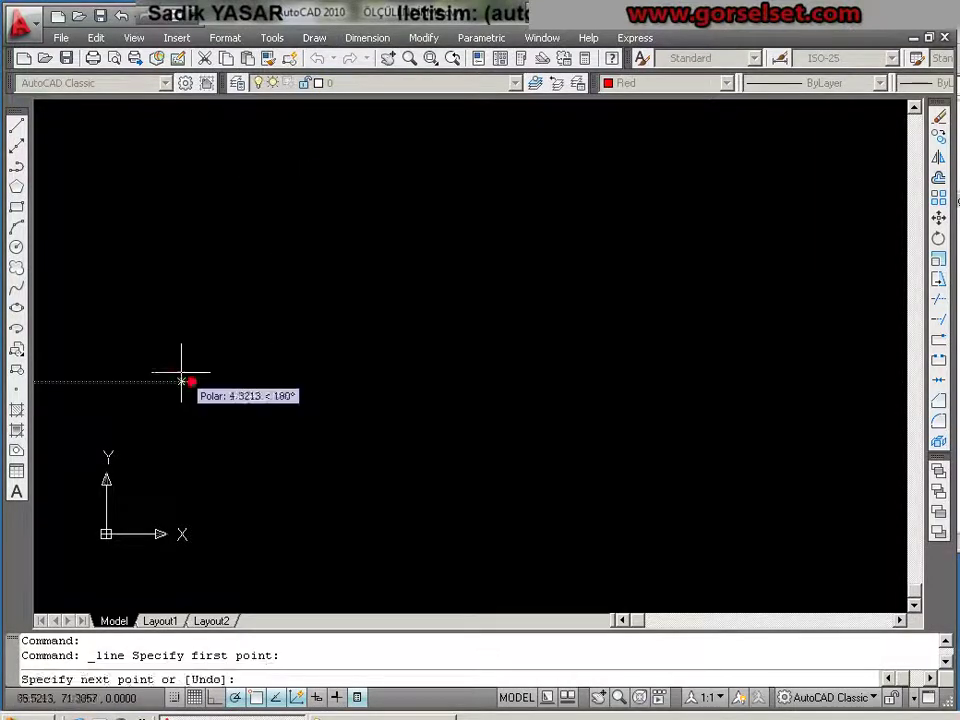
{"action": "key", "text": "Escape"}
{"action": "left_click", "coordinate": [17, 128]}
{"action": "type", "text": "50,4"}
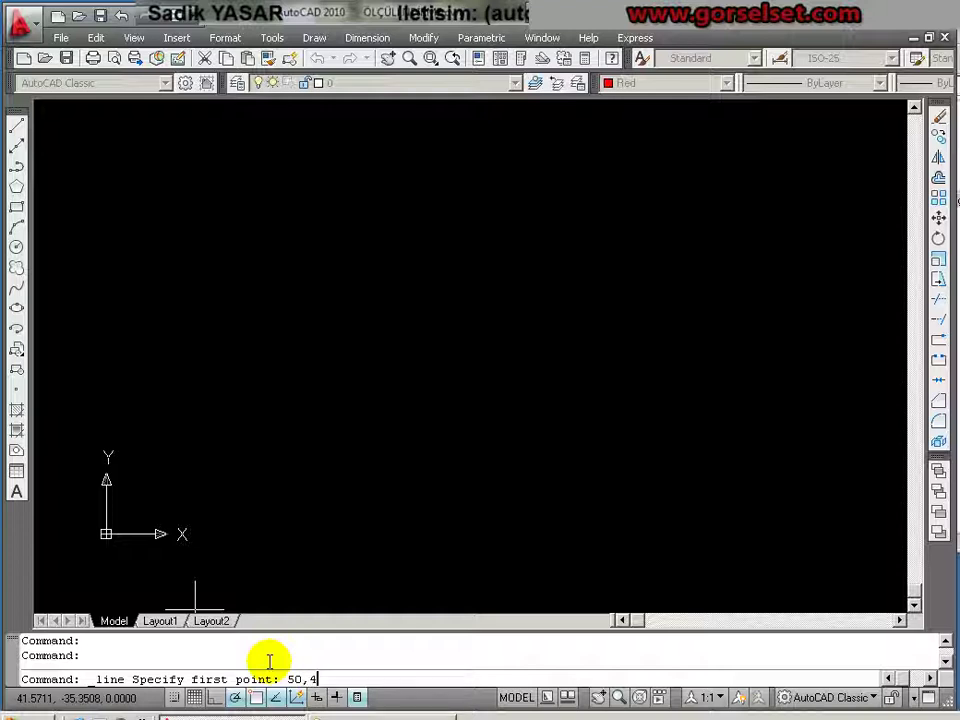
Step: Enter first point 50,40 and end point 550,40, then end the line command
{"action": "key", "text": "Return"}
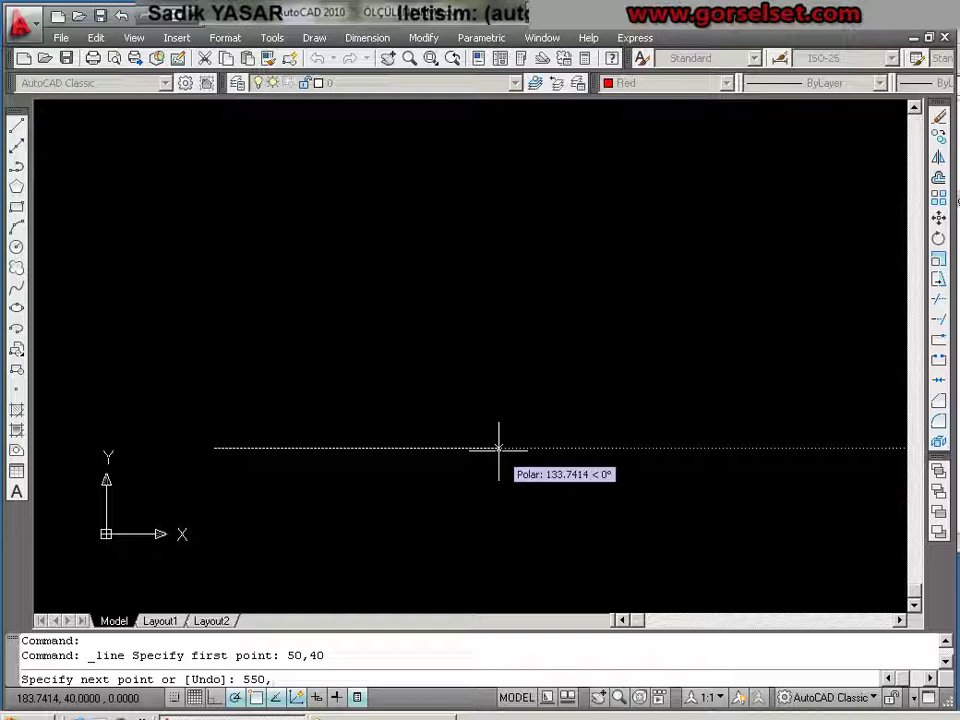
{"action": "key", "text": "Return"}
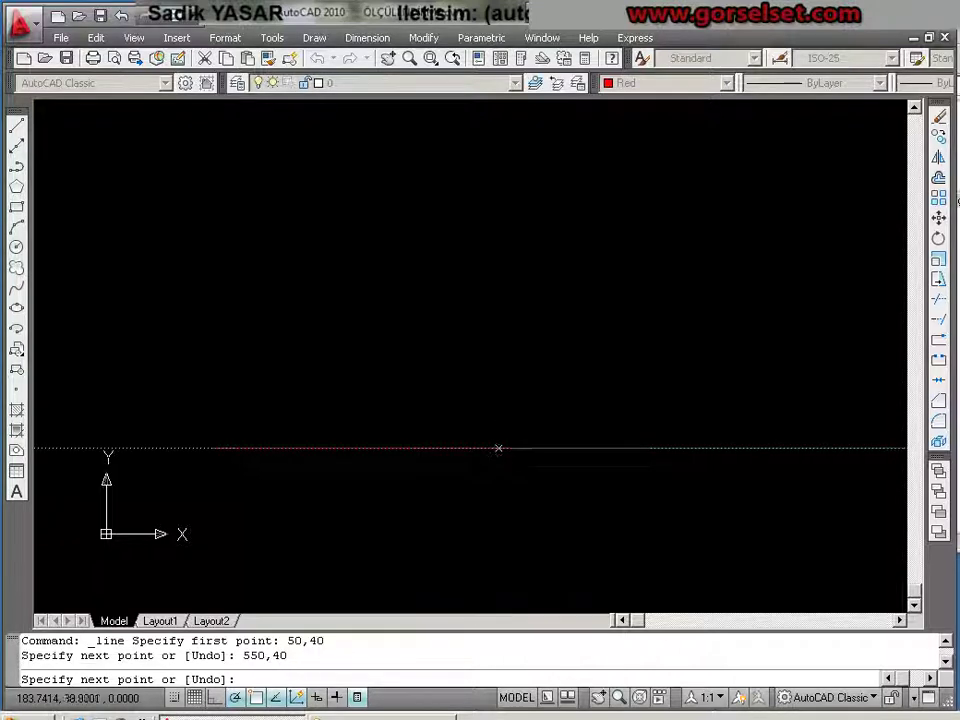
{"action": "scroll", "coordinate": [520, 335], "scroll_direction": "down", "scroll_amount": 5}
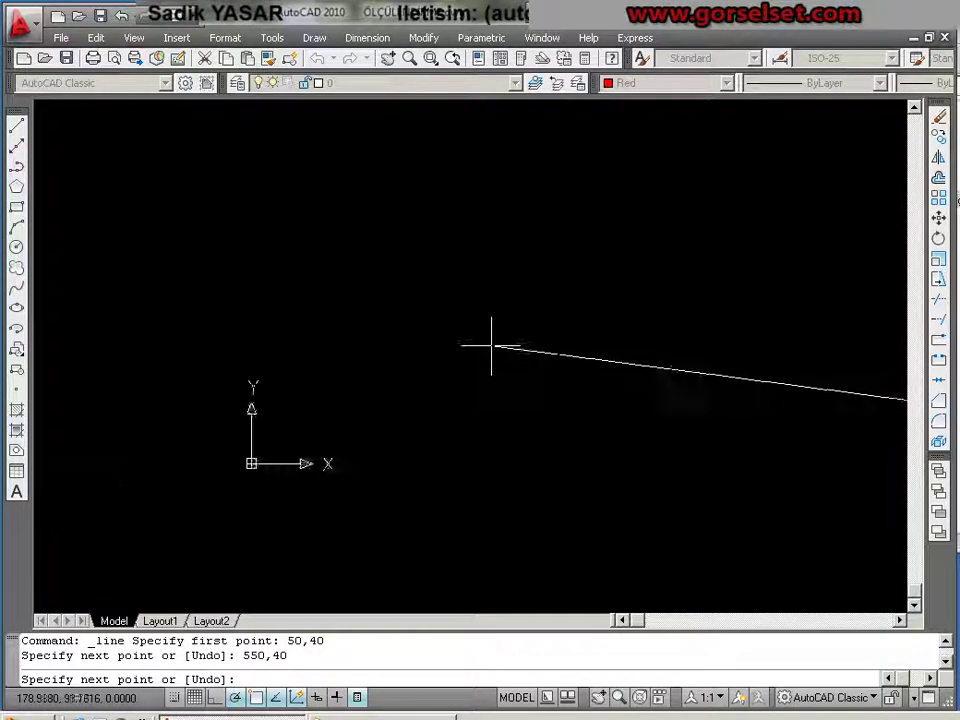
{"action": "scroll", "coordinate": [745, 336], "scroll_direction": "up", "scroll_amount": 3}
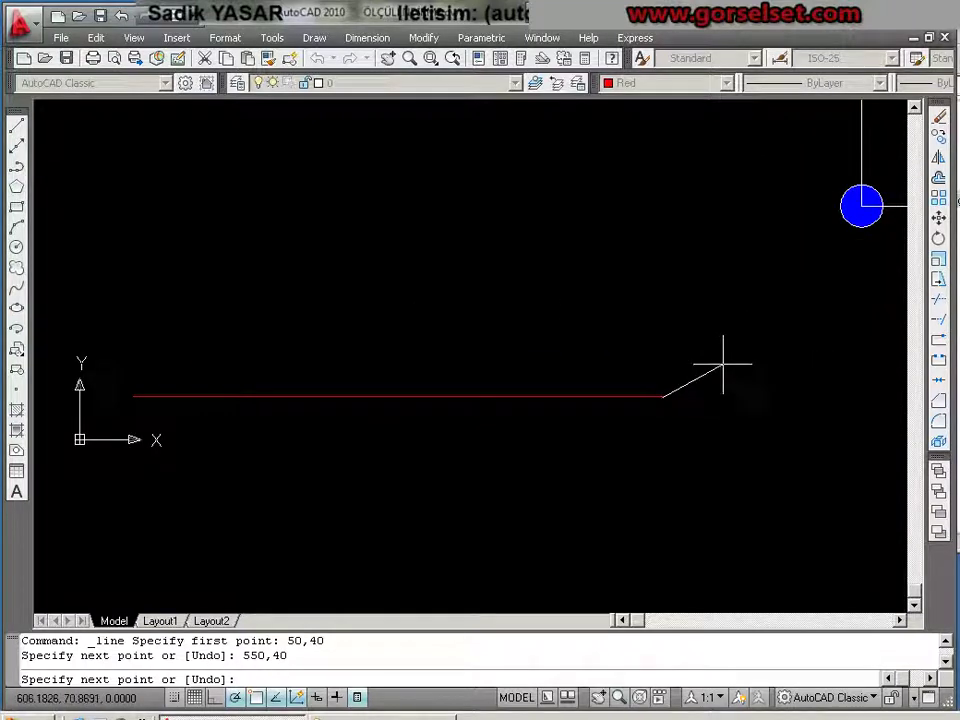
{"action": "scroll", "coordinate": [722, 365], "scroll_direction": "up", "scroll_amount": 1}
{"action": "scroll", "coordinate": [722, 365], "scroll_direction": "down", "scroll_amount": 2}
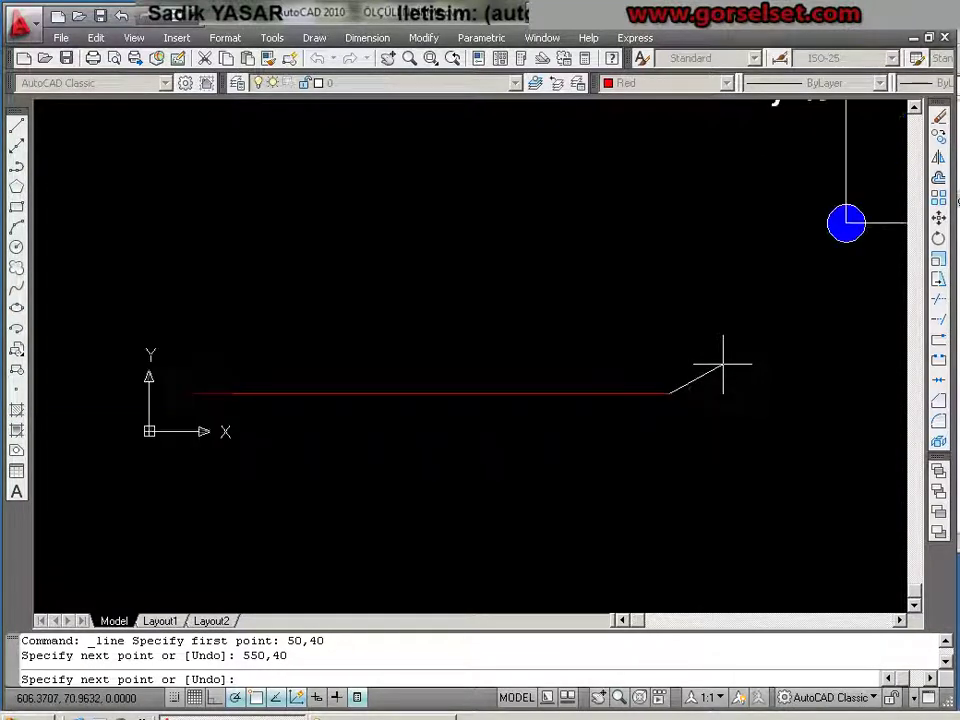
{"action": "scroll", "coordinate": [722, 365], "scroll_direction": "up", "scroll_amount": 1}
{"action": "scroll", "coordinate": [722, 365], "scroll_direction": "down", "scroll_amount": 2}
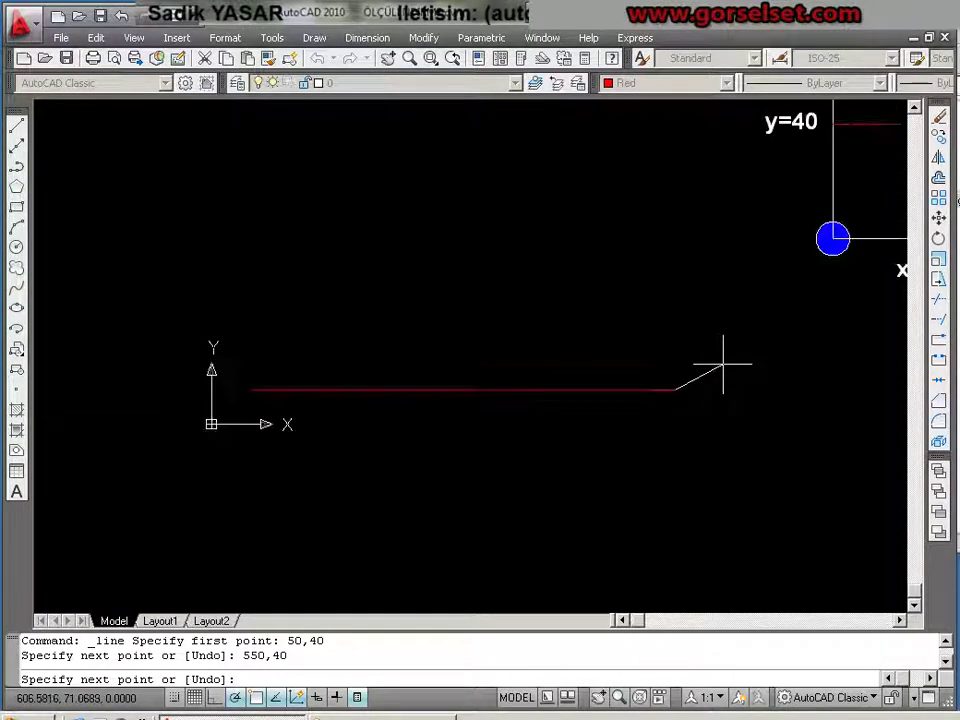
{"action": "scroll", "coordinate": [722, 365], "scroll_direction": "down", "scroll_amount": 2}
{"action": "scroll", "coordinate": [722, 365], "scroll_direction": "up", "scroll_amount": 2}
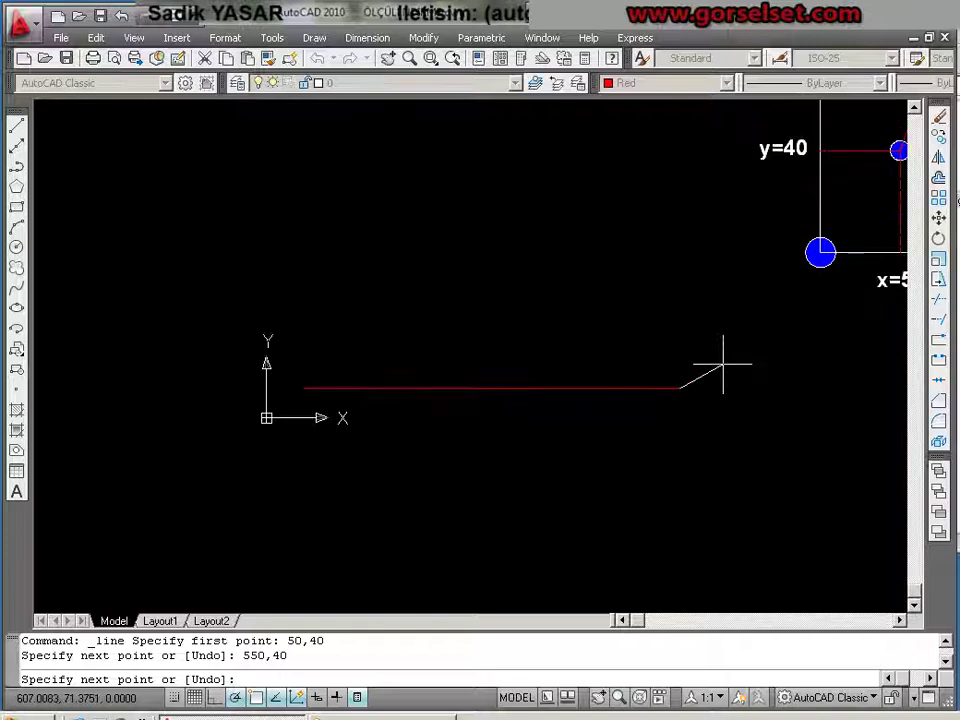
{"action": "scroll", "coordinate": [722, 365], "scroll_direction": "up", "scroll_amount": 2}
{"action": "scroll", "coordinate": [722, 365], "scroll_direction": "down", "scroll_amount": 2}
{"action": "scroll", "coordinate": [722, 365], "scroll_direction": "up", "scroll_amount": 2}
{"action": "scroll", "coordinate": [722, 365], "scroll_direction": "down", "scroll_amount": 1}
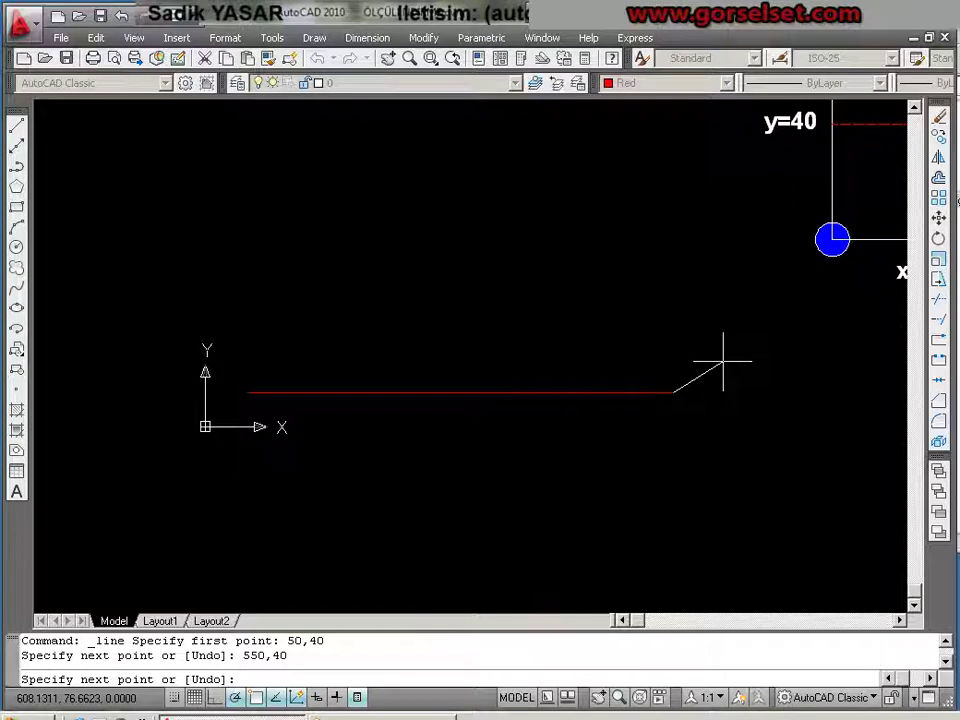
{"action": "key", "text": "Return"}
{"action": "scroll", "coordinate": [655, 358], "scroll_direction": "up", "scroll_amount": 1}
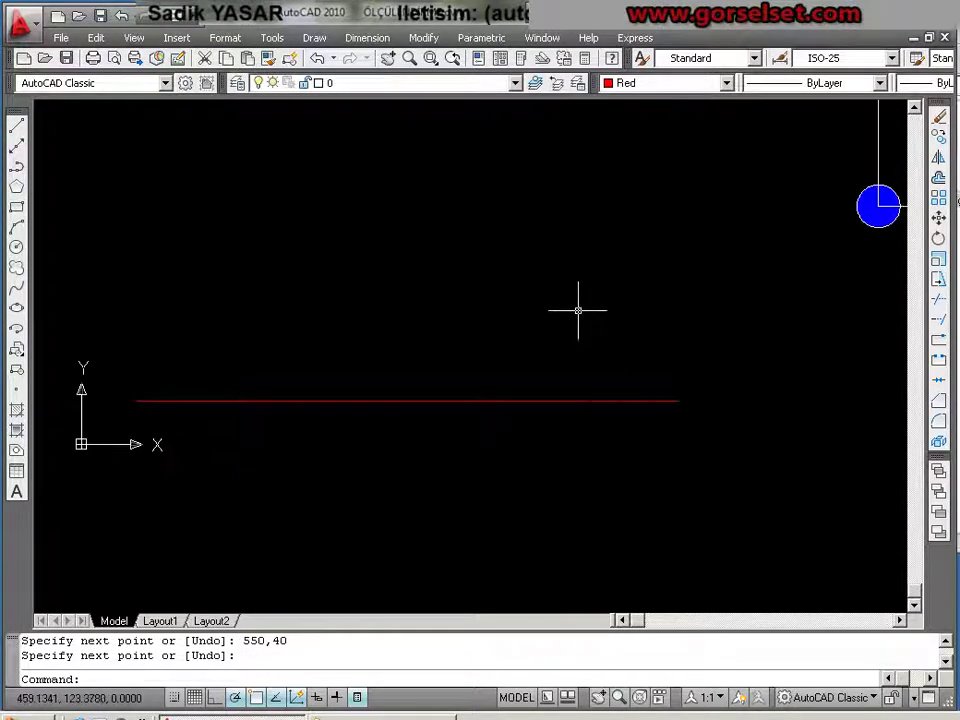
Step: Make Blue the current drawing colour in the Color Control list
{"action": "scroll", "coordinate": [368, 310], "scroll_direction": "down", "scroll_amount": 2}
{"action": "scroll", "coordinate": [387, 306], "scroll_direction": "down", "scroll_amount": 2}
{"action": "middle_click_drag", "start_coordinate": [503, 321], "coordinate": [266, 374]}
{"action": "middle_click_drag", "start_coordinate": [834, 350], "coordinate": [510, 349]}
{"action": "scroll", "coordinate": [647, 257], "scroll_direction": "up", "scroll_amount": 1}
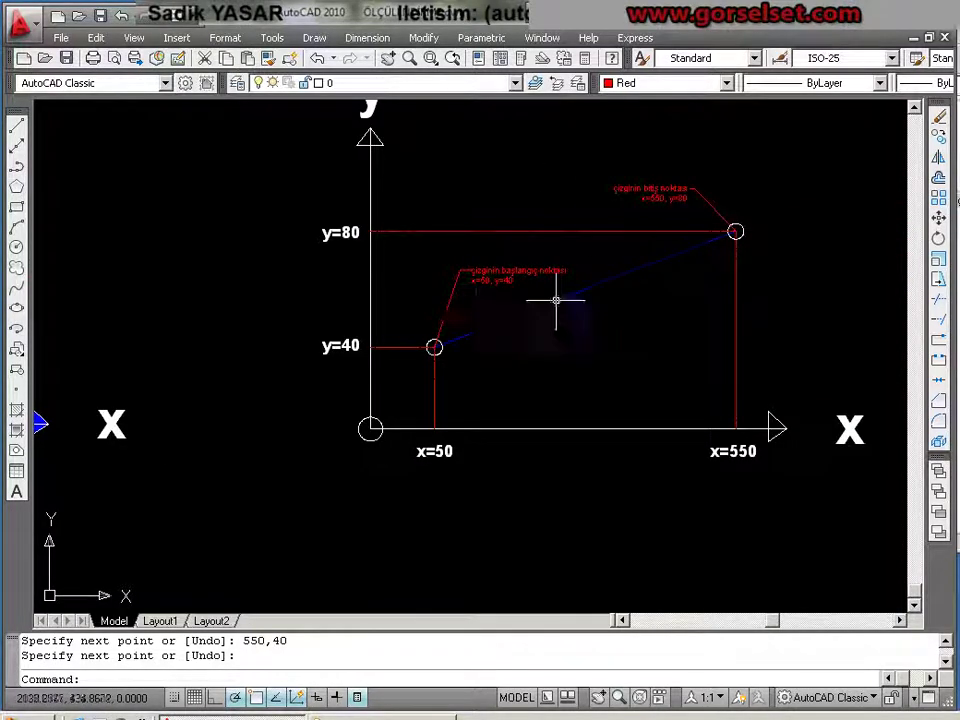
{"action": "scroll", "coordinate": [591, 285], "scroll_direction": "down", "scroll_amount": 3}
{"action": "middle_click_drag", "start_coordinate": [193, 336], "coordinate": [686, 310]}
{"action": "scroll", "coordinate": [395, 380], "scroll_direction": "up", "scroll_amount": 2}
{"action": "middle_click_drag", "start_coordinate": [471, 328], "coordinate": [356, 429]}
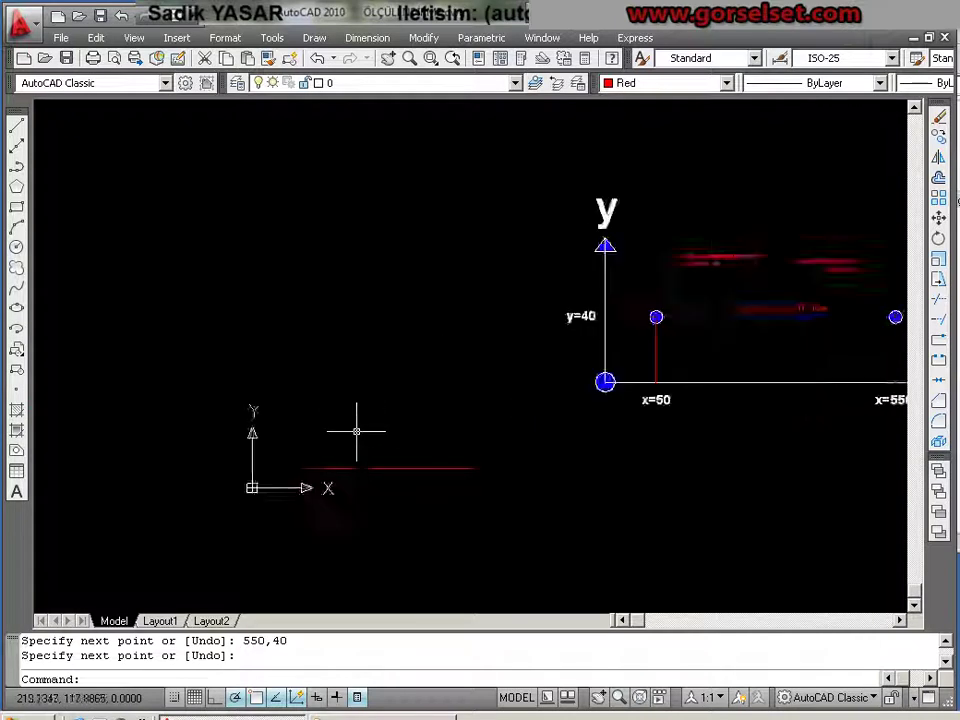
{"action": "scroll", "coordinate": [356, 429], "scroll_direction": "up", "scroll_amount": 4}
{"action": "left_click", "coordinate": [632, 85]}
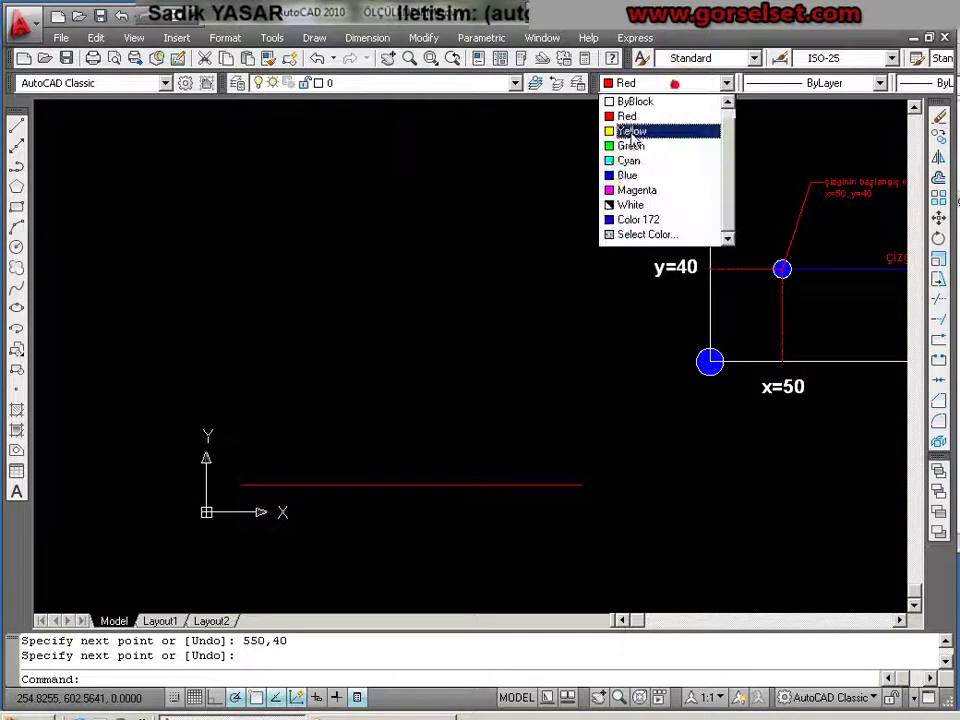
{"action": "left_click", "coordinate": [630, 176]}
Step: Recolour the red horizontal line to Blue through Quick Properties
{"action": "left_click_drag", "start_coordinate": [491, 493], "coordinate": [450, 480]}
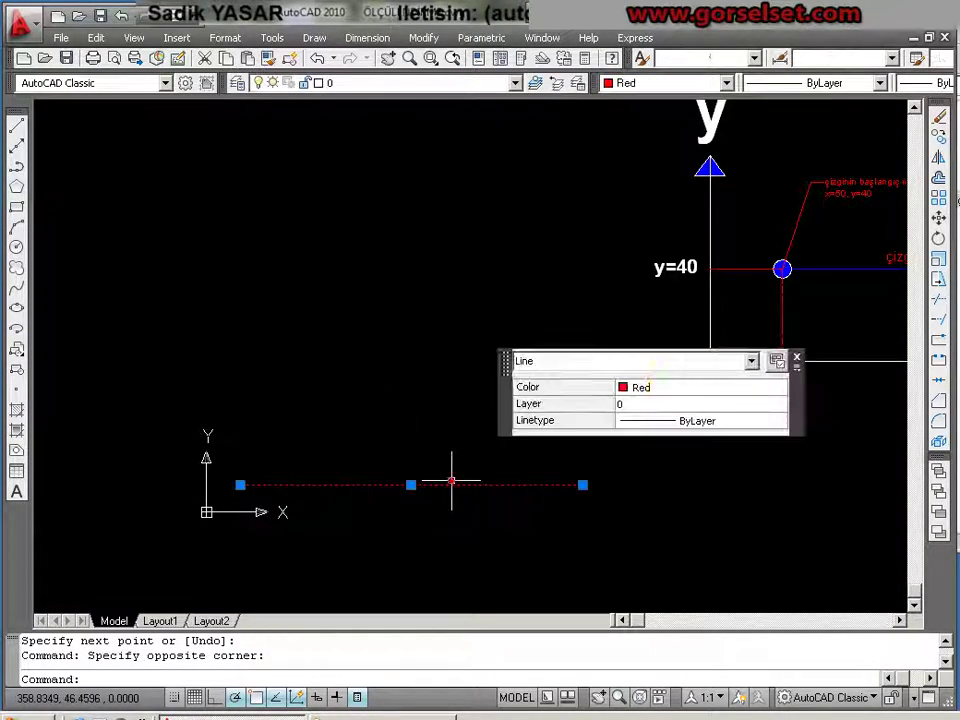
{"action": "left_click", "coordinate": [668, 390]}
{"action": "left_click", "coordinate": [669, 392]}
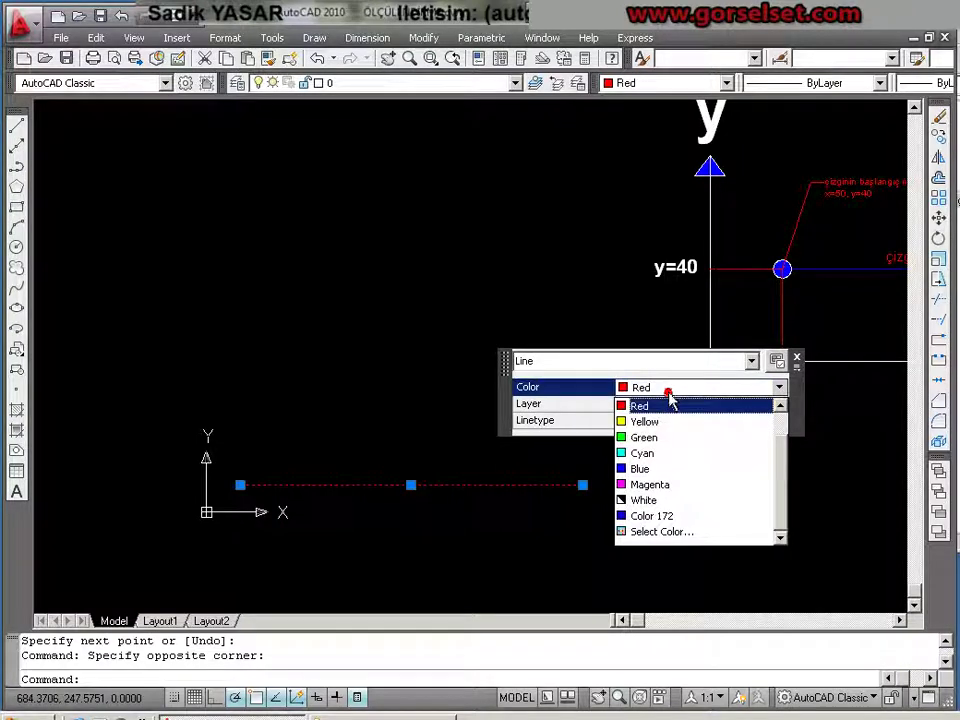
{"action": "left_click", "coordinate": [657, 468]}
{"action": "key", "text": "Escape"}
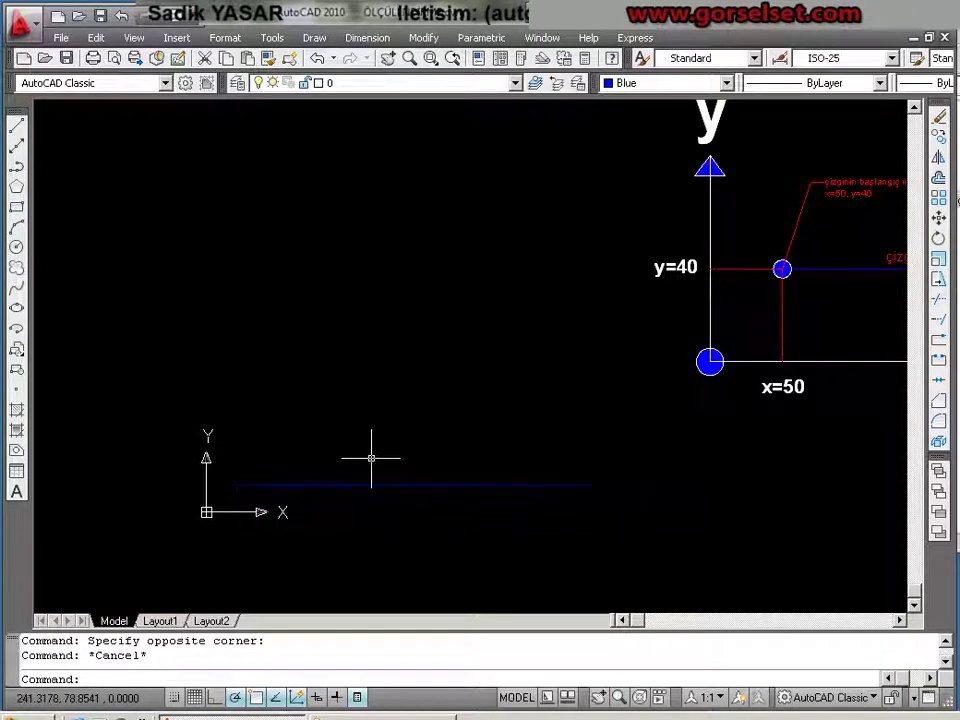
Step: Erase the blue horizontal line so only the reference diagram remains
{"action": "left_click", "coordinate": [17, 130]}
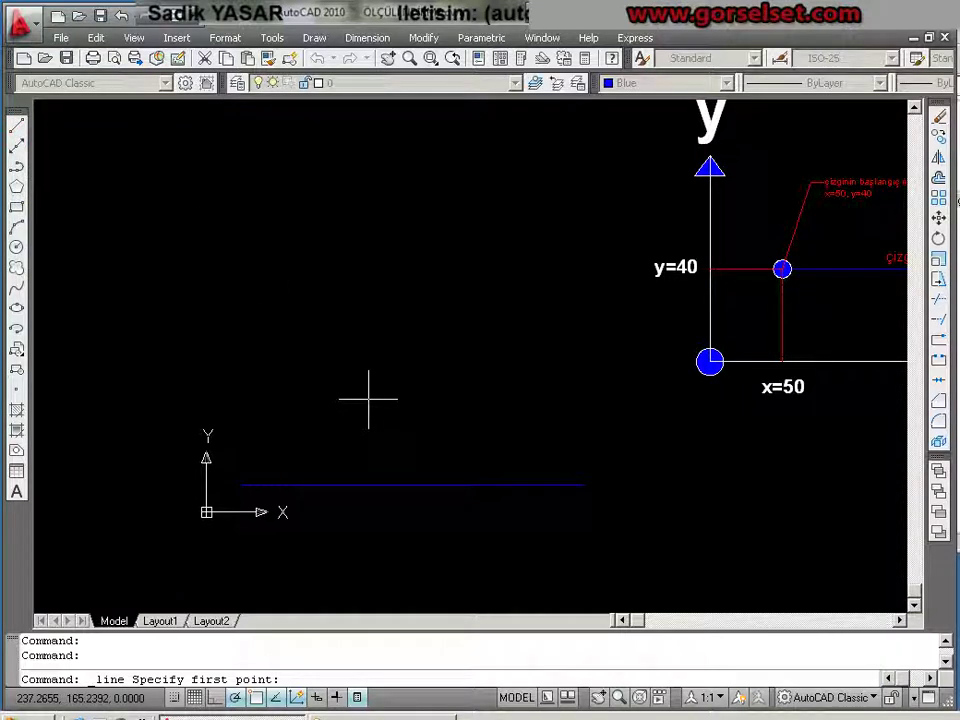
{"action": "key", "text": "Escape"}
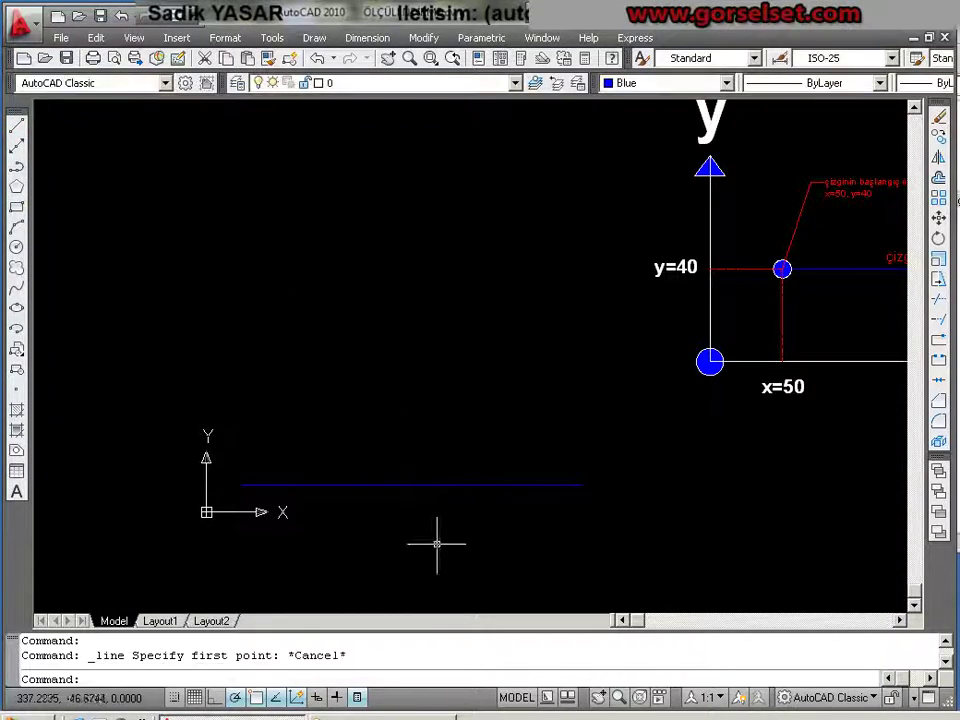
{"action": "left_click", "coordinate": [422, 527]}
{"action": "left_click", "coordinate": [375, 442]}
{"action": "key", "text": "Delete"}
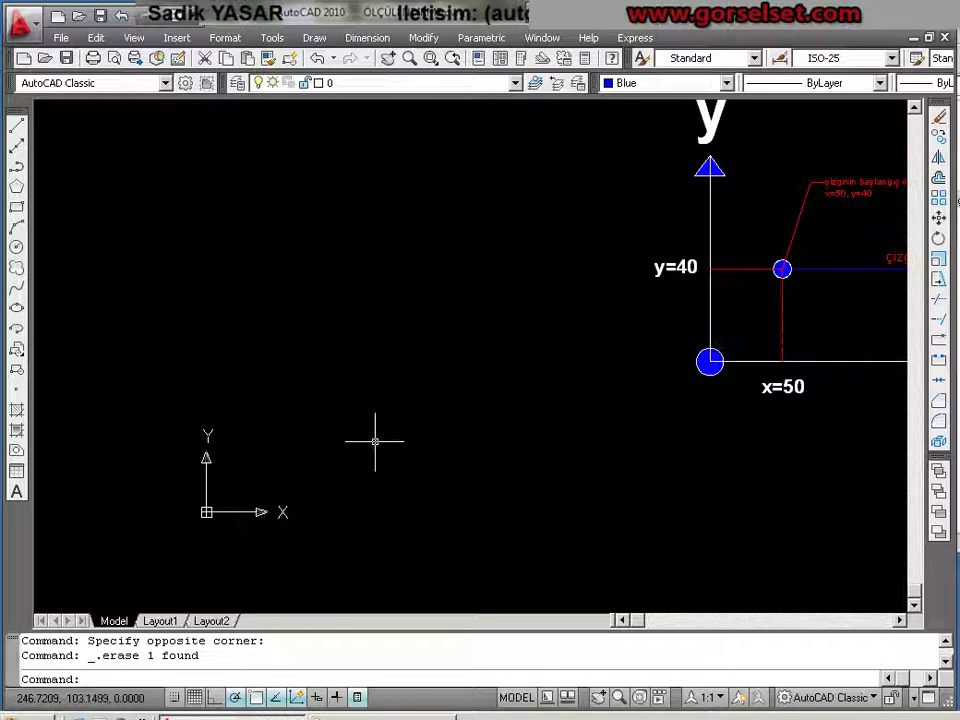
{"action": "type", "text": "l"}
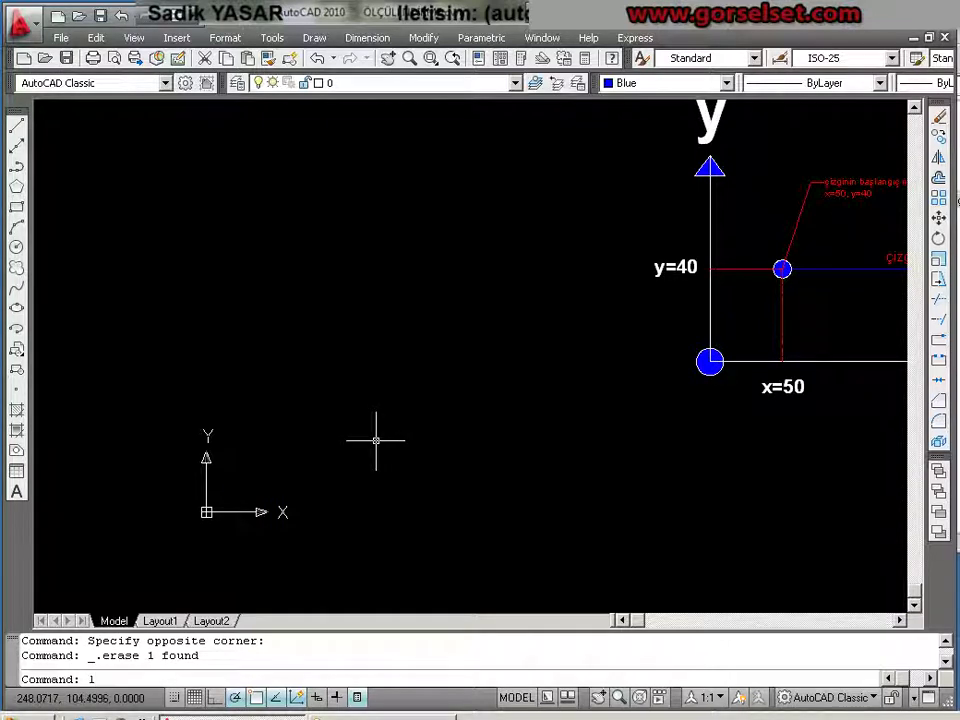
{"action": "key", "text": "Return"}
{"action": "key", "text": "Escape"}
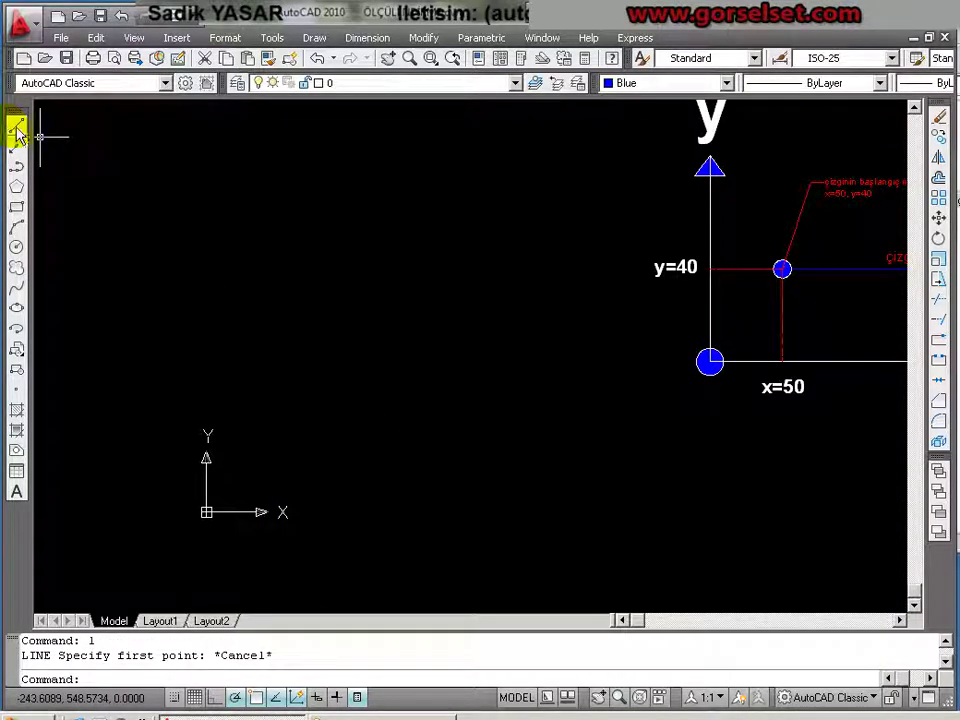
Step: Draw a line from 50,40 to 550,80, then pan to its matching coordinate diagram
{"action": "left_click", "coordinate": [17, 130]}
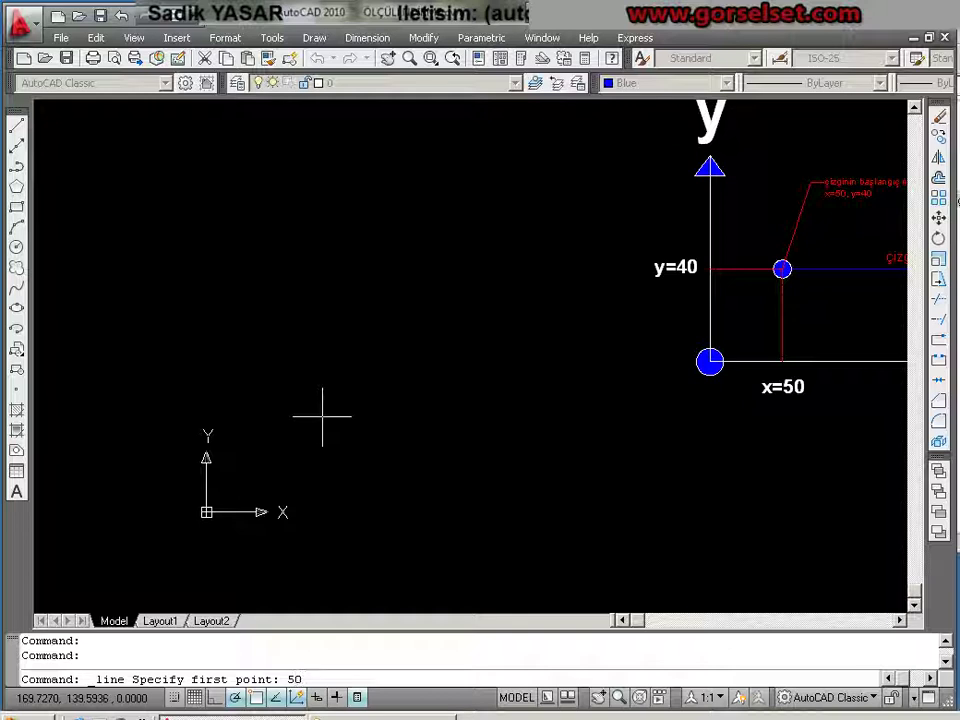
{"action": "type", "text": "50,4"}
{"action": "key", "text": "Return"}
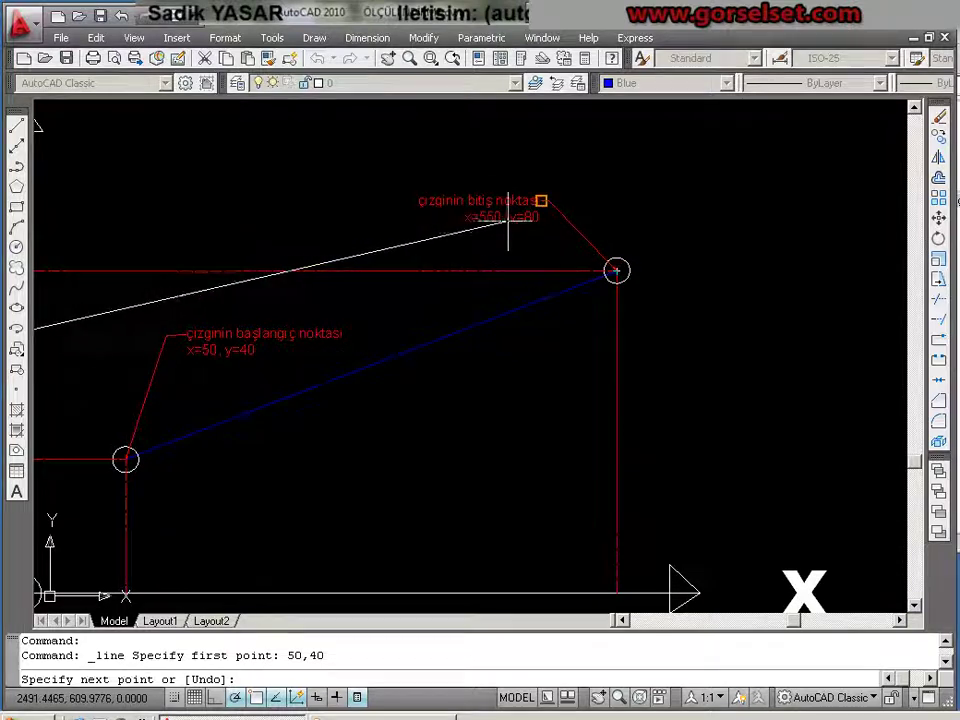
{"action": "scroll", "coordinate": [463, 217], "scroll_direction": "down", "scroll_amount": 5}
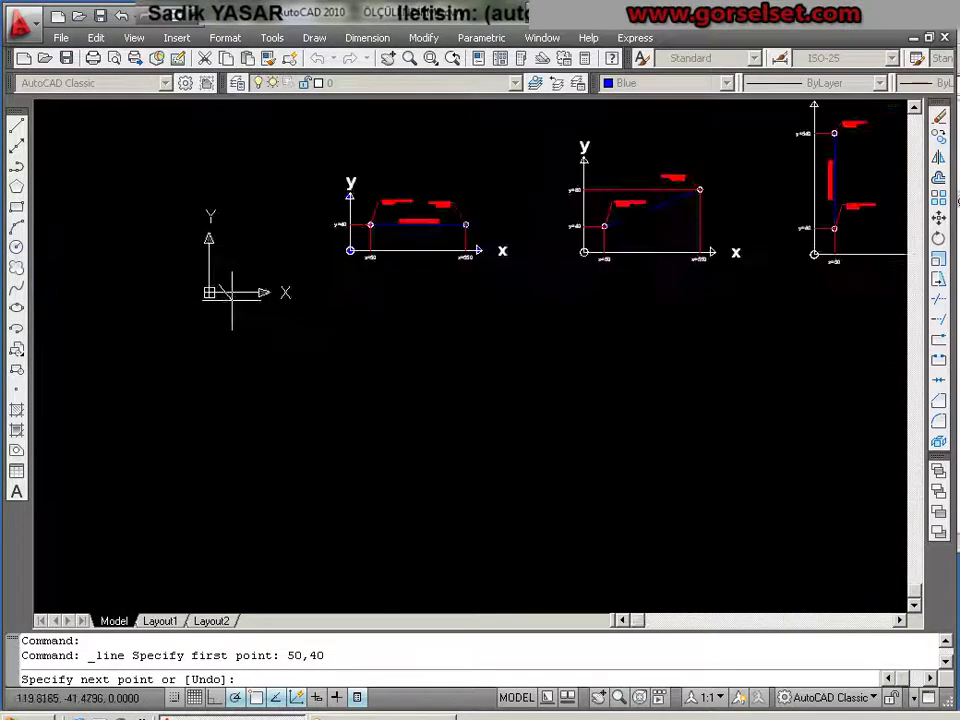
{"action": "scroll", "coordinate": [271, 226], "scroll_direction": "up", "scroll_amount": 2}
{"action": "type", "text": "550,8"}
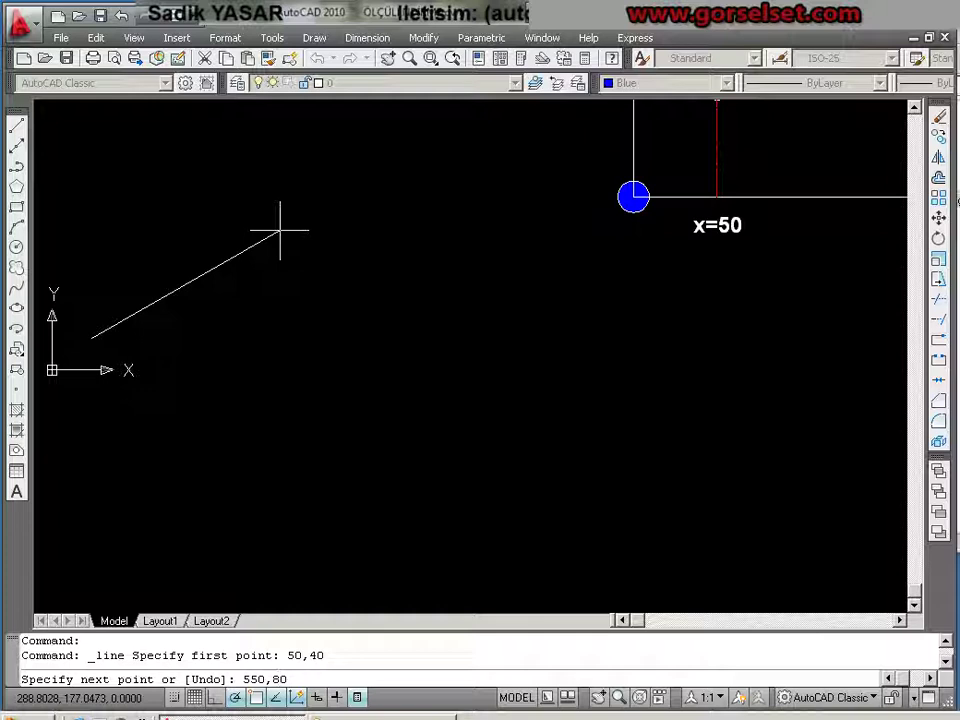
{"action": "key", "text": "Return"}
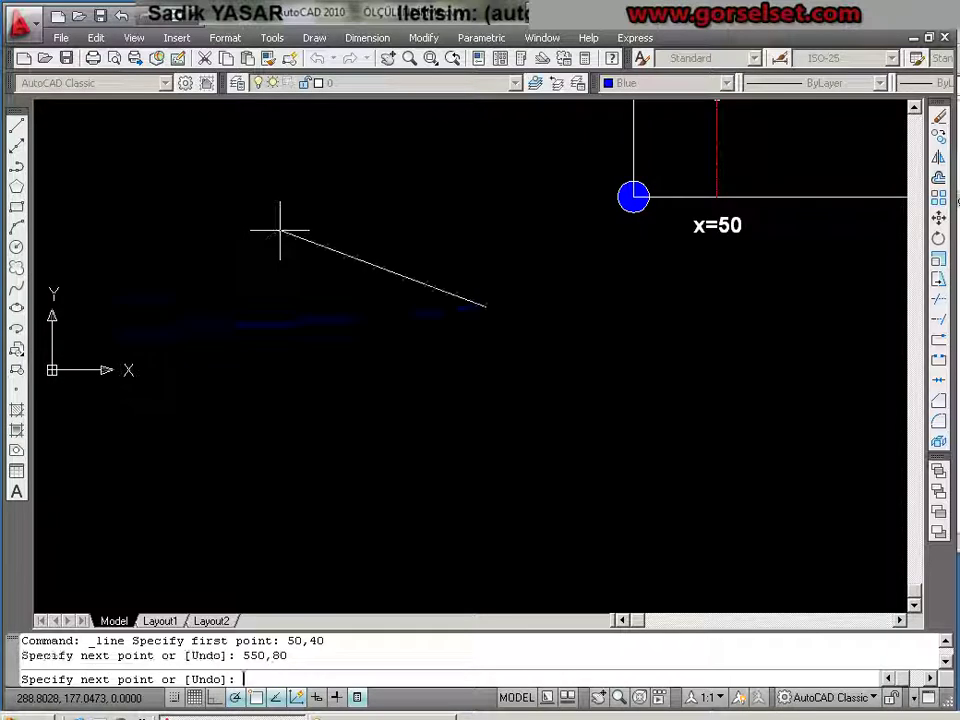
{"action": "key", "text": "Return"}
{"action": "scroll", "coordinate": [257, 240], "scroll_direction": "down", "scroll_amount": 1}
{"action": "middle_click_drag", "start_coordinate": [231, 302], "coordinate": [414, 277]}
{"action": "scroll", "coordinate": [414, 277], "scroll_direction": "down", "scroll_amount": 3}
{"action": "middle_click_drag", "start_coordinate": [553, 242], "coordinate": [637, 364]}
{"action": "scroll", "coordinate": [754, 302], "scroll_direction": "up", "scroll_amount": 3}
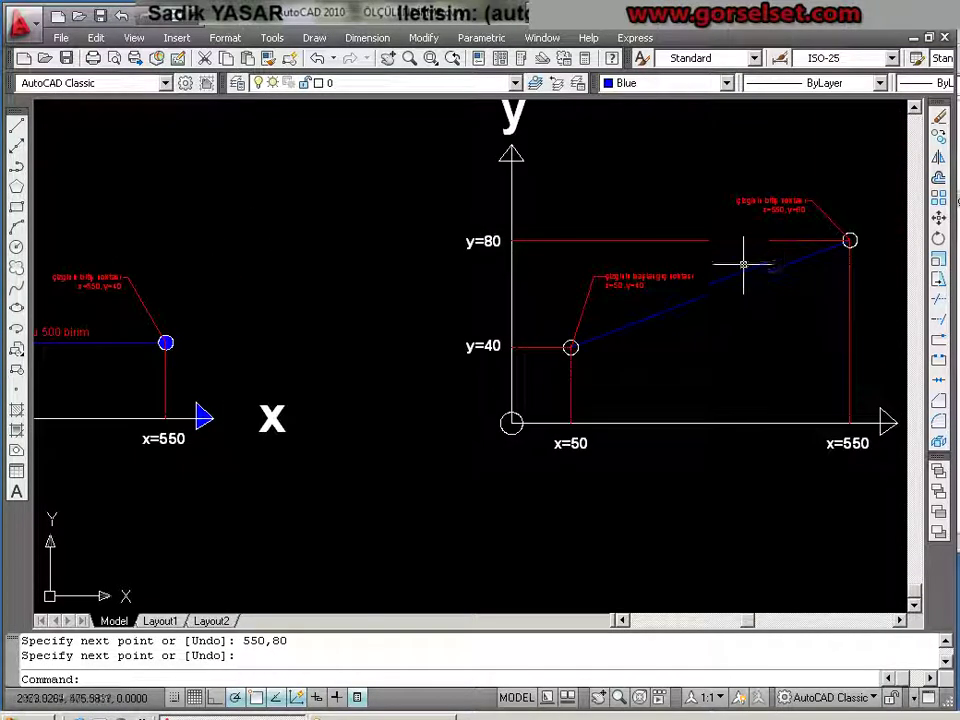
{"action": "scroll", "coordinate": [812, 260], "scroll_direction": "down", "scroll_amount": 2}
{"action": "scroll", "coordinate": [803, 231], "scroll_direction": "down", "scroll_amount": 3}
{"action": "scroll", "coordinate": [429, 315], "scroll_direction": "up", "scroll_amount": 2}
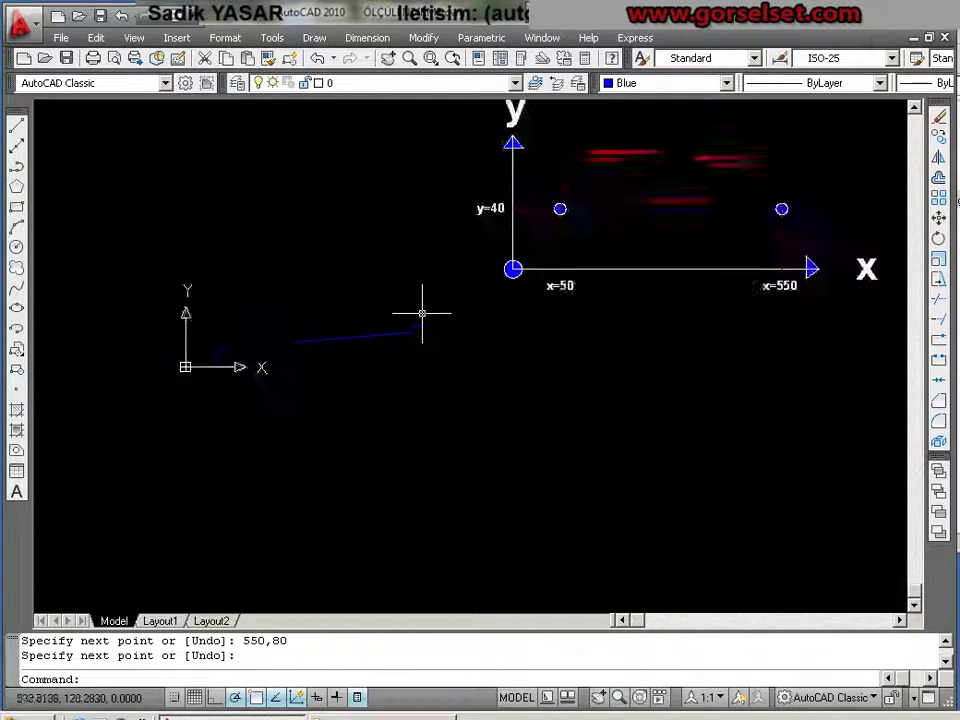
{"action": "scroll", "coordinate": [362, 337], "scroll_direction": "up", "scroll_amount": 3}
{"action": "scroll", "coordinate": [129, 367], "scroll_direction": "up", "scroll_amount": 2}
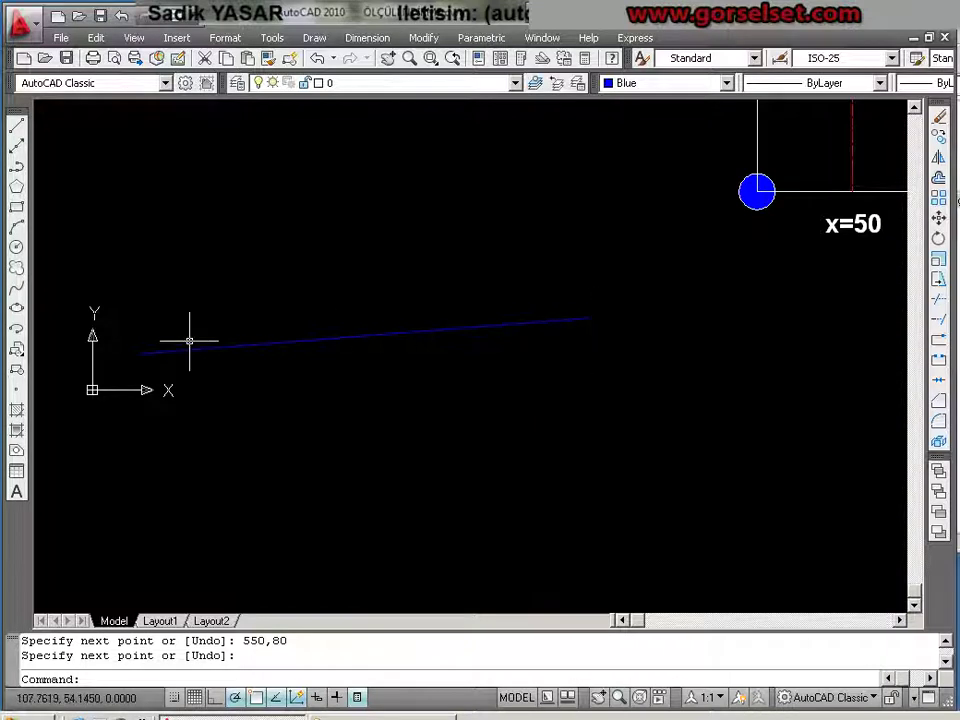
Step: Erase the sloped line and bring all three coordinate diagrams into view
{"action": "middle_click_drag", "start_coordinate": [257, 326], "coordinate": [316, 301]}
{"action": "left_click", "coordinate": [441, 360]}
{"action": "left_click", "coordinate": [348, 293]}
{"action": "right_click", "coordinate": [348, 293]}
{"action": "left_click", "coordinate": [388, 455]}
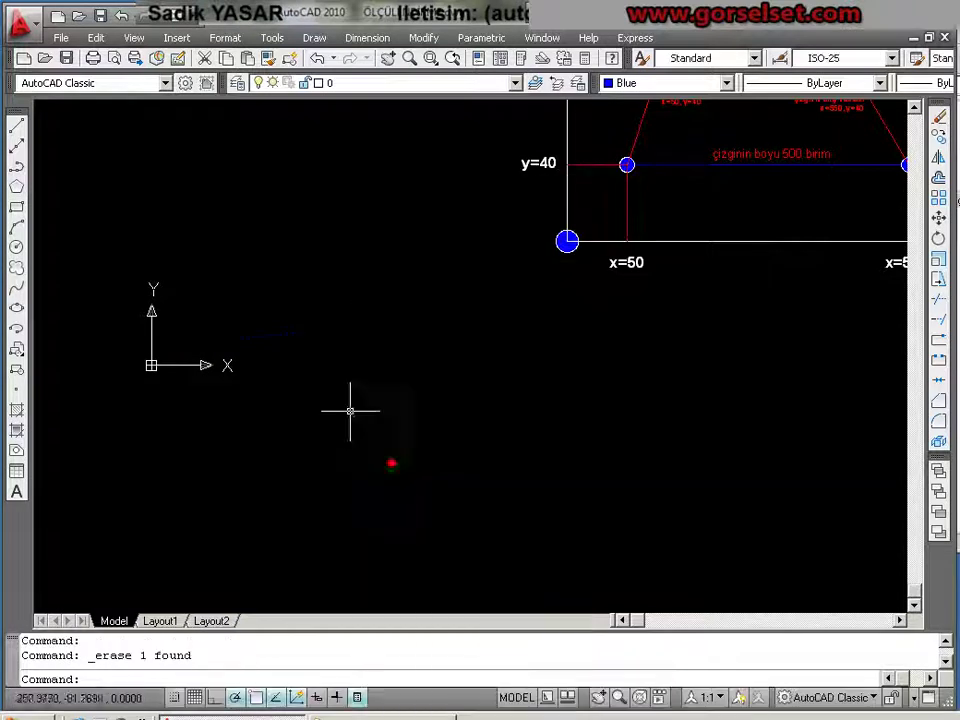
{"action": "scroll", "coordinate": [324, 295], "scroll_direction": "down", "scroll_amount": 3}
{"action": "middle_click_drag", "start_coordinate": [480, 332], "coordinate": [171, 364]}
{"action": "scroll", "coordinate": [413, 306], "scroll_direction": "up", "scroll_amount": 3}
{"action": "scroll", "coordinate": [350, 291], "scroll_direction": "down", "scroll_amount": 5}
{"action": "middle_click_drag", "start_coordinate": [144, 283], "coordinate": [628, 289]}
{"action": "scroll", "coordinate": [225, 328], "scroll_direction": "up", "scroll_amount": 1}
Step: Draw the vertical line from 50,40 to 50,540 and end the line command
{"action": "left_click", "coordinate": [17, 126]}
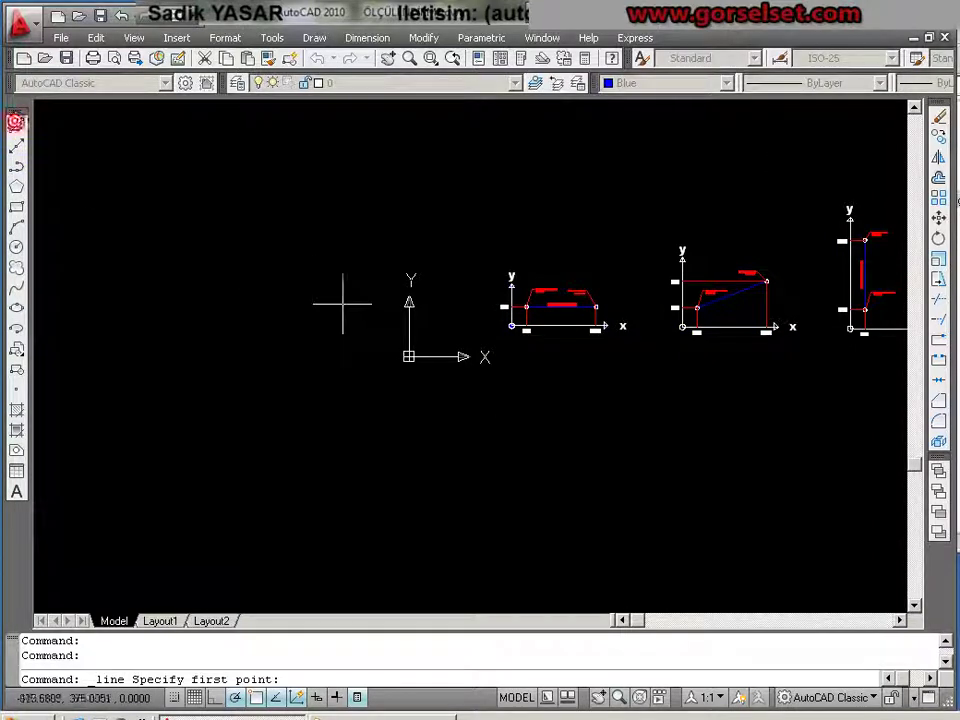
{"action": "scroll", "coordinate": [350, 305], "scroll_direction": "up", "scroll_amount": 3}
{"action": "middle_click_drag", "start_coordinate": [362, 306], "coordinate": [116, 332]}
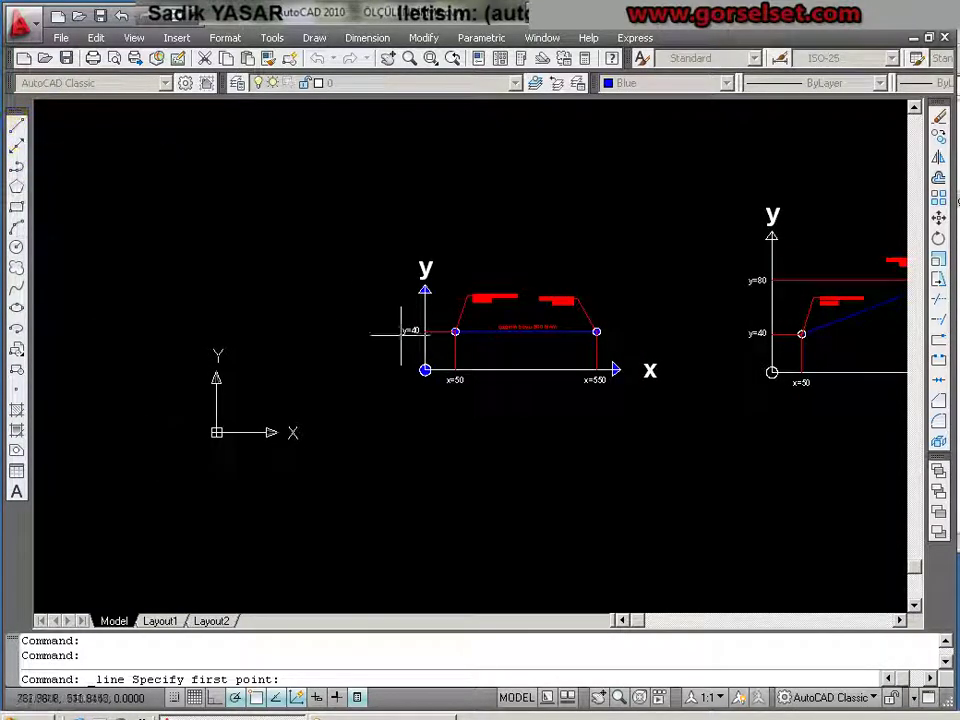
{"action": "scroll", "coordinate": [303, 371], "scroll_direction": "up", "scroll_amount": 1}
{"action": "type", "text": "50,40"}
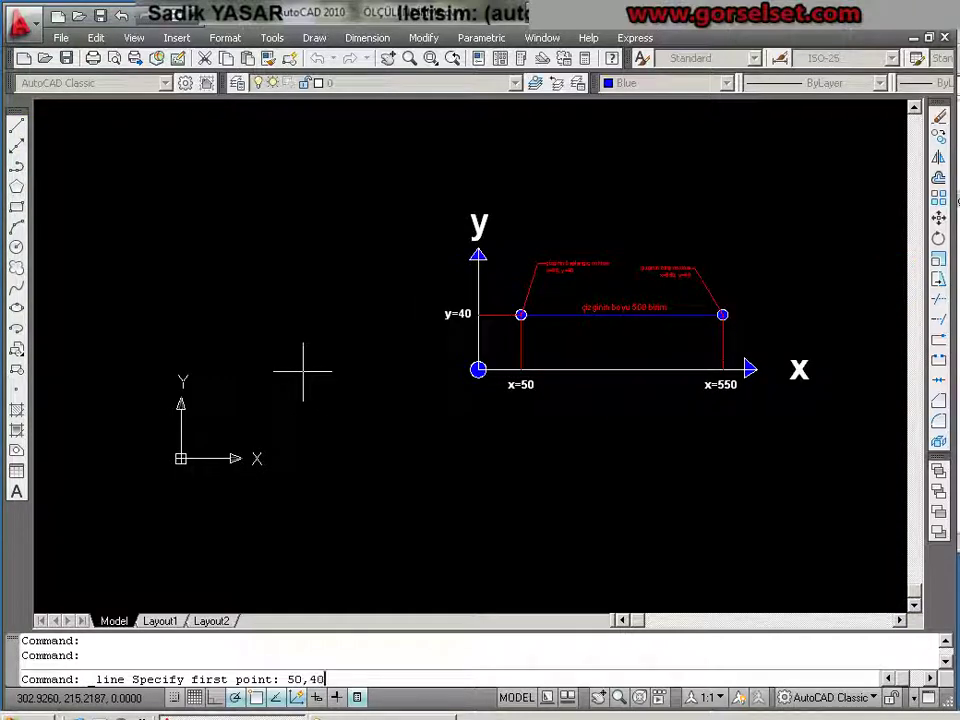
{"action": "key", "text": "Return"}
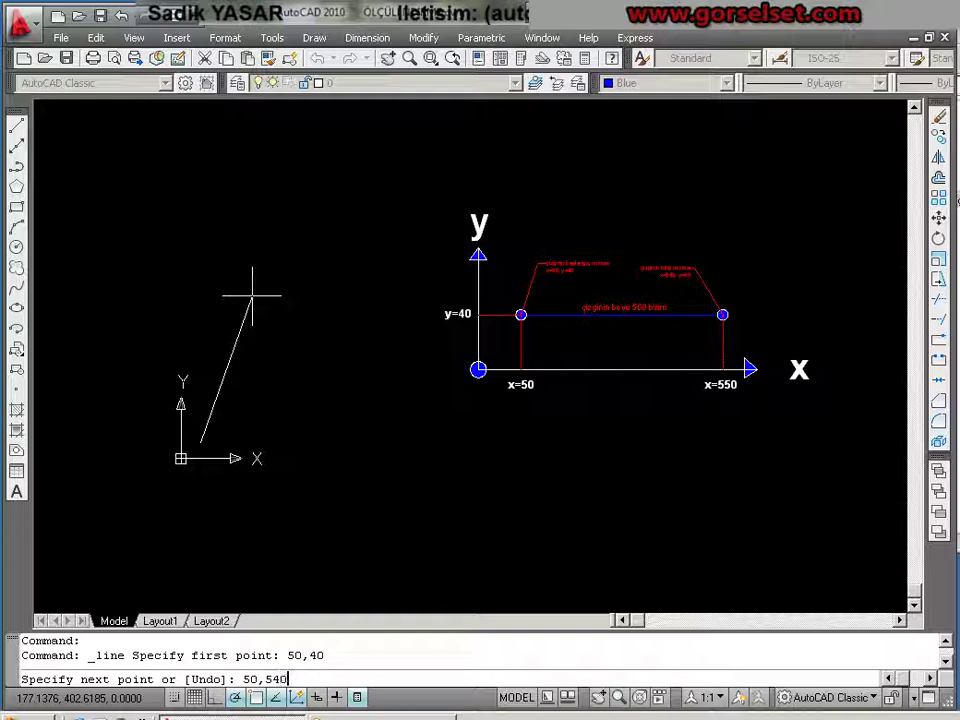
{"action": "key", "text": "Return"}
{"action": "key", "text": "Return"}
{"action": "scroll", "coordinate": [252, 295], "scroll_direction": "up", "scroll_amount": 5}
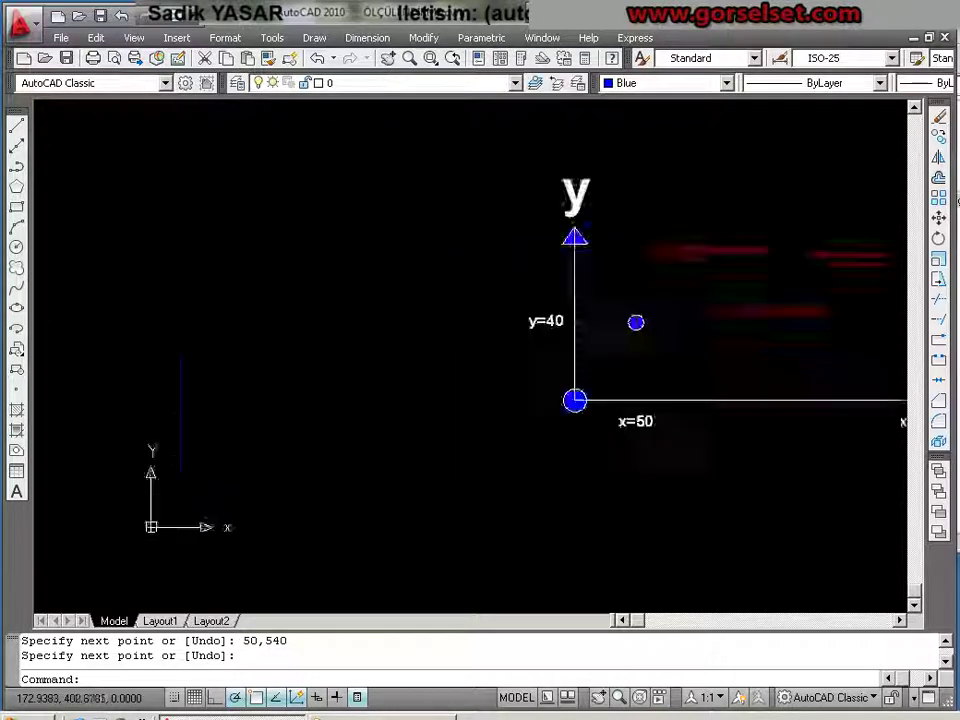
{"action": "scroll", "coordinate": [252, 295], "scroll_direction": "down", "scroll_amount": 4}
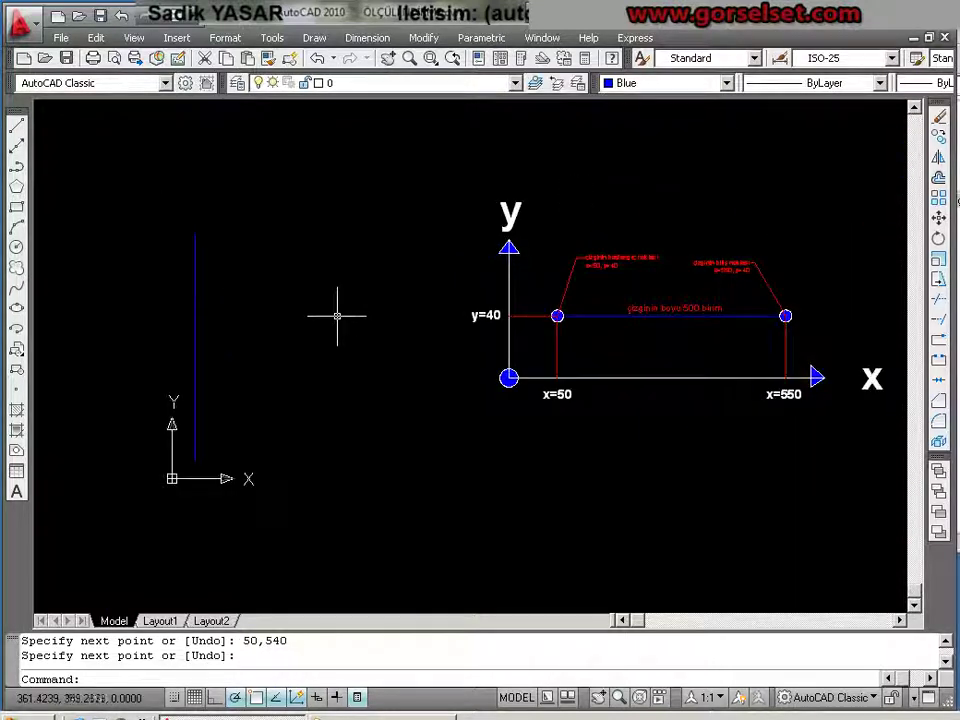